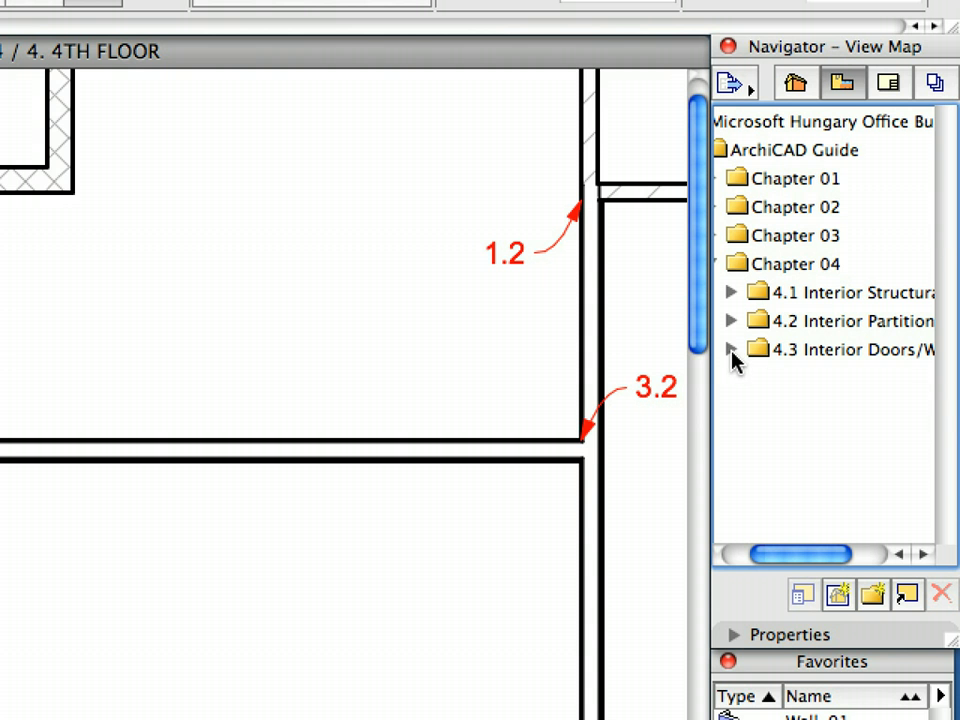
# - Open the first-floor 4.3.1 Door-03 view from the Navigator
pyautogui.click(731, 349)
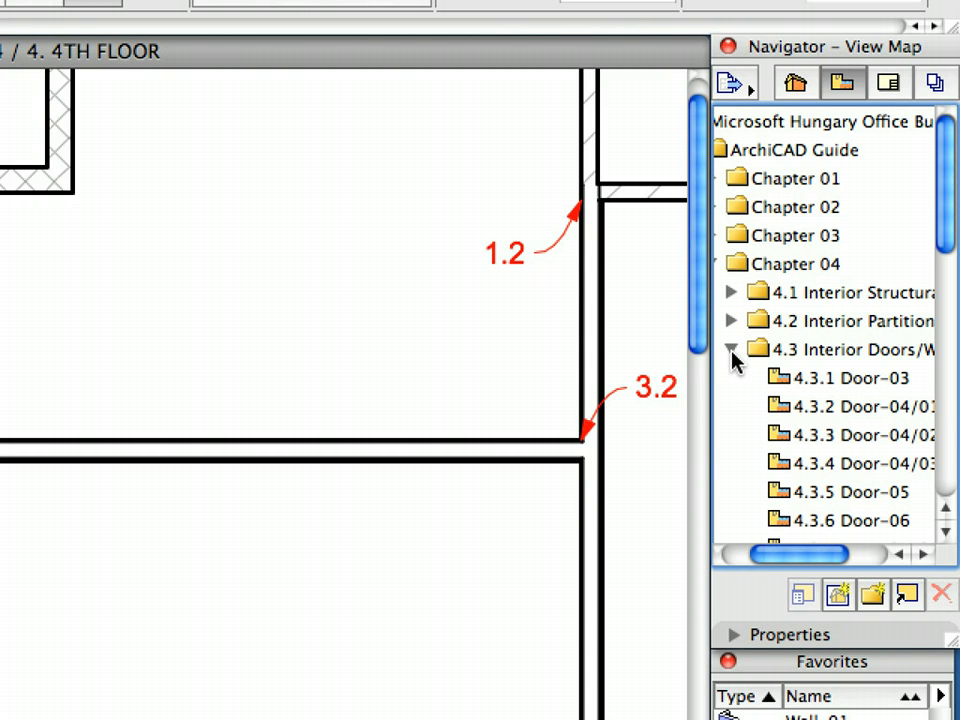
pyautogui.click(908, 381)
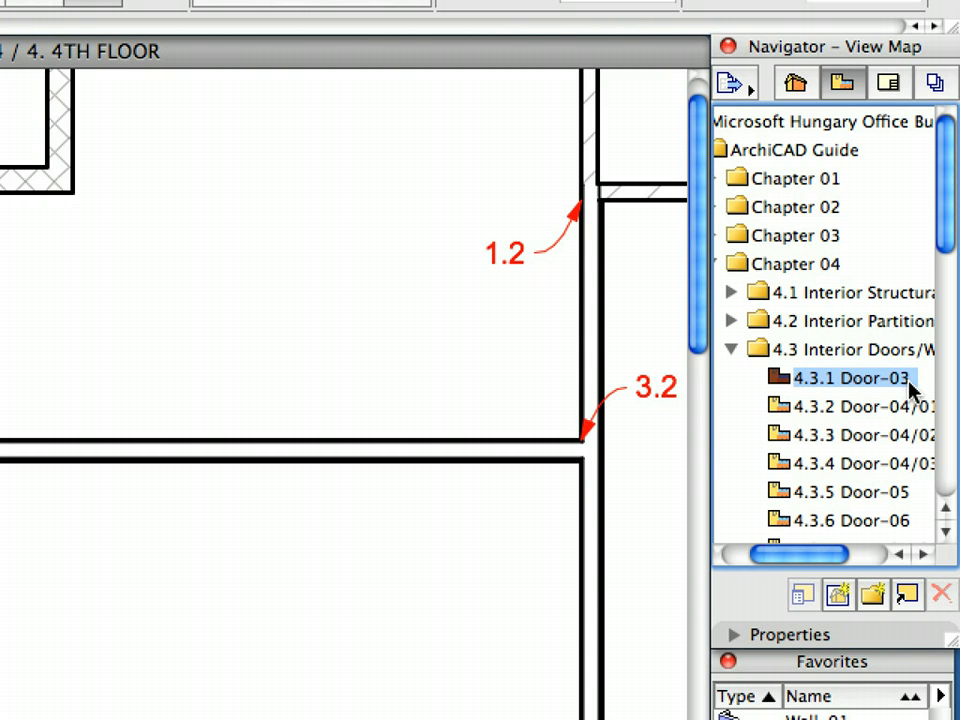
pyautogui.doubleClick(905, 379)
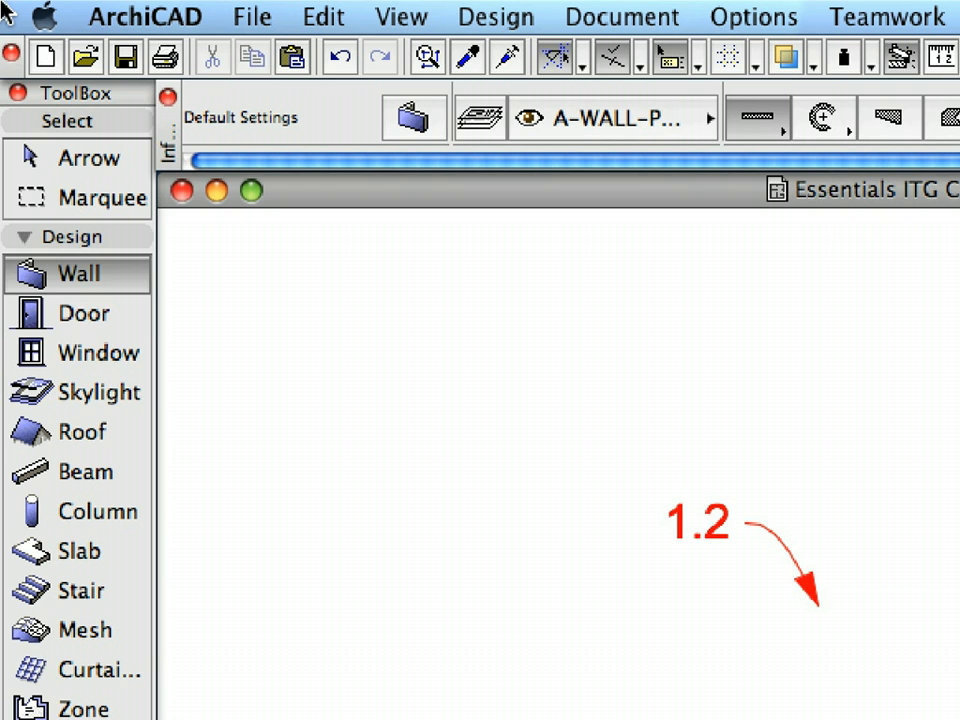
# - Switch to the Door tool and apply the Door-03 door favourite
pyautogui.click(123, 318)
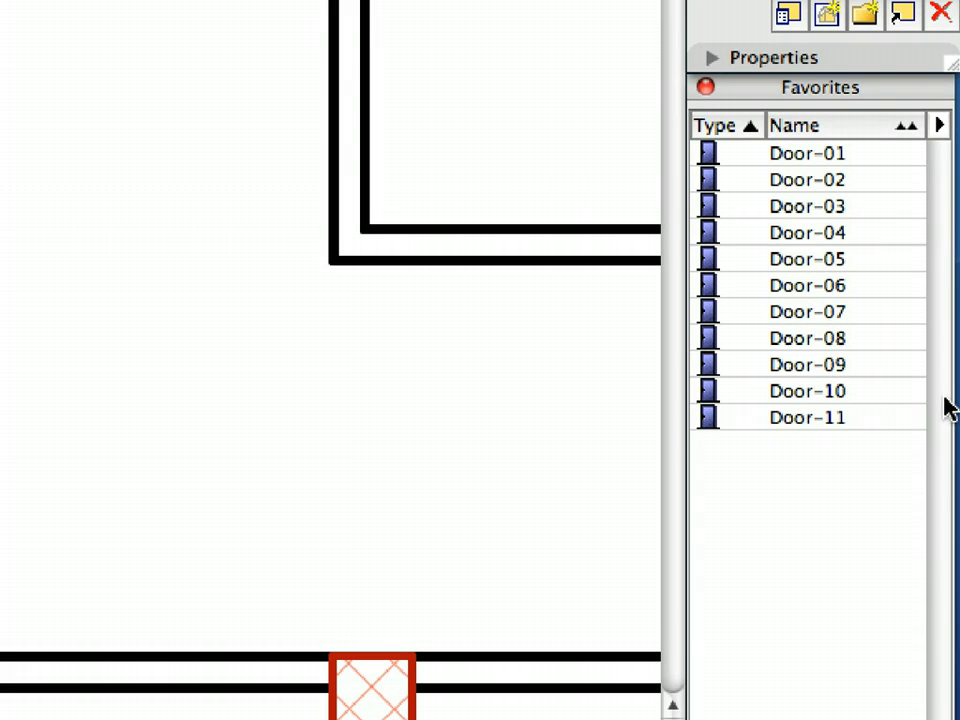
pyautogui.click(920, 416)
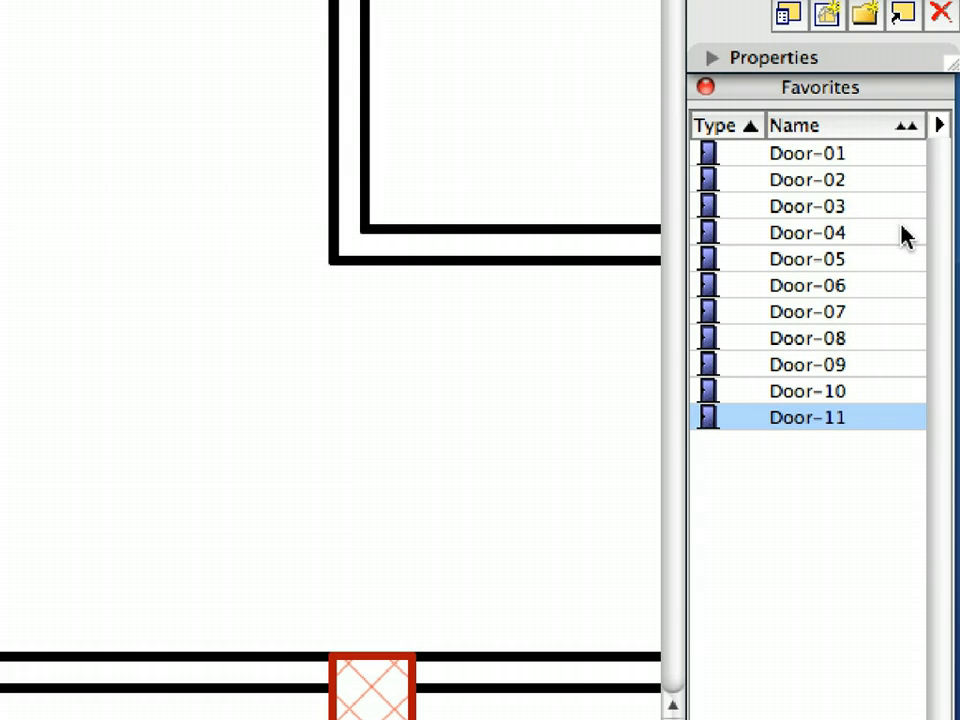
pyautogui.click(899, 214)
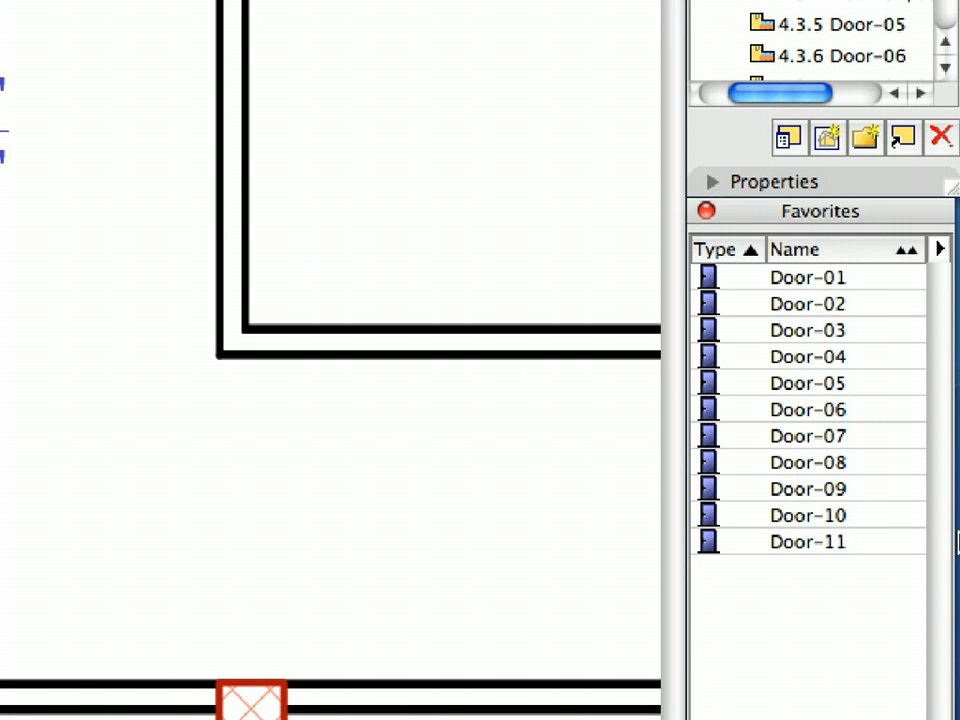
pyautogui.click(922, 445)
# - Apply the Door-04 favourite and step through the Door-04/01 and Door-04/02 views
pyautogui.click(889, 360)
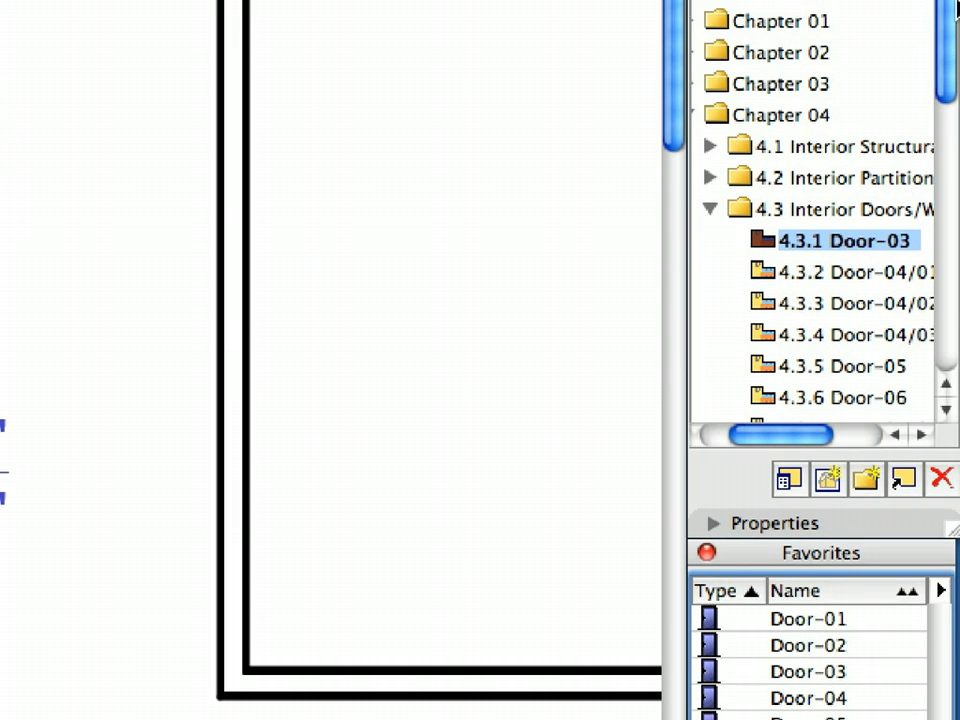
pyautogui.doubleClick(890, 281)
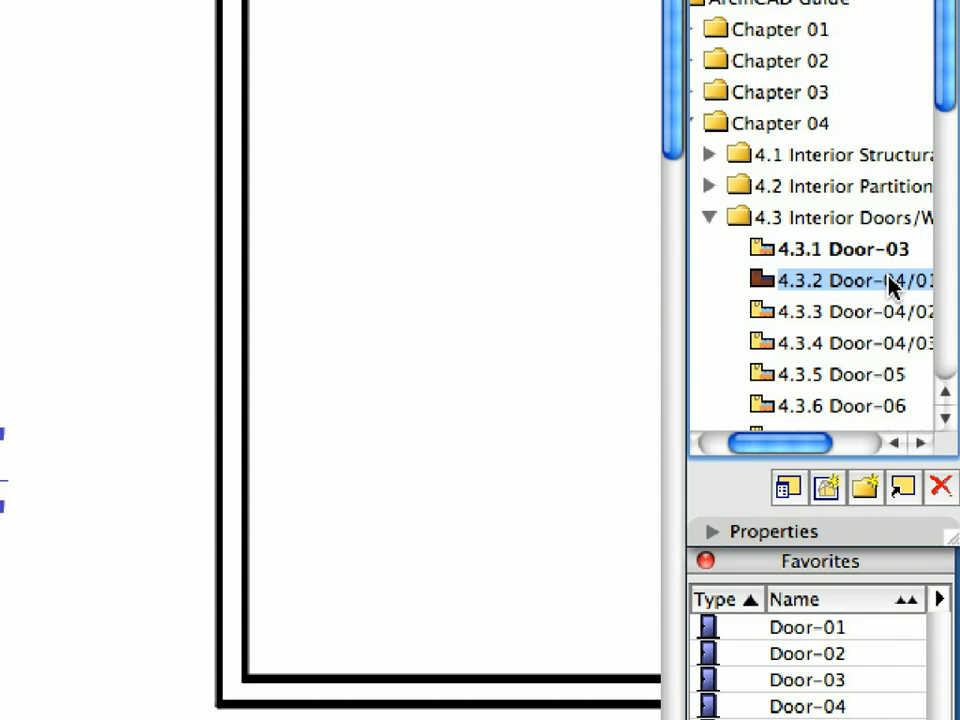
pyautogui.moveTo(813, 441); pyautogui.dragTo(829, 442)
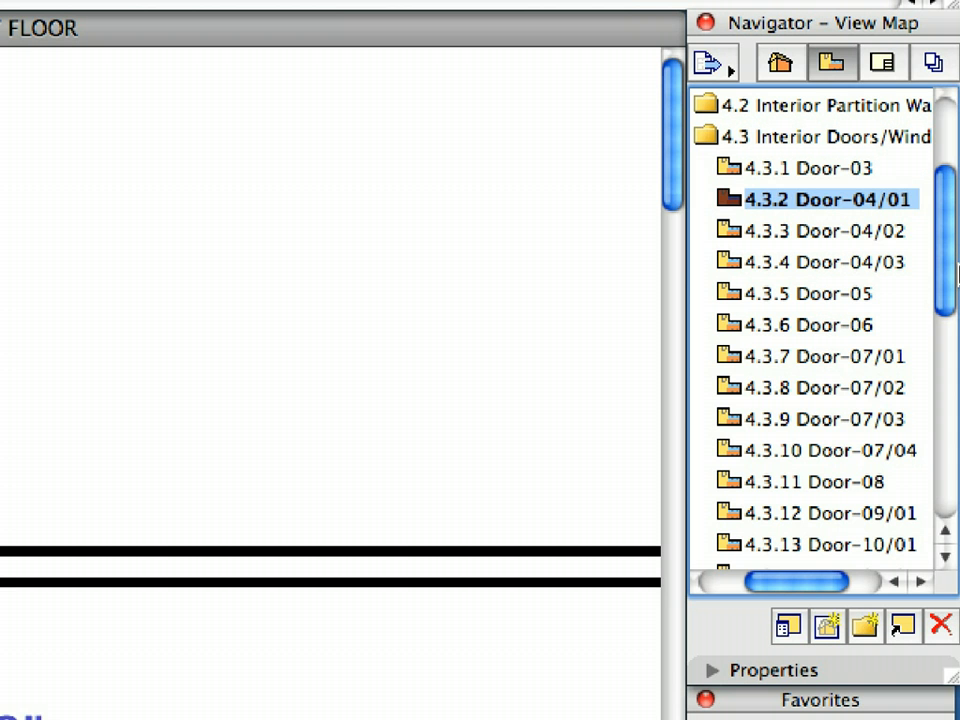
pyautogui.click(897, 236)
pyautogui.doubleClick(897, 238)
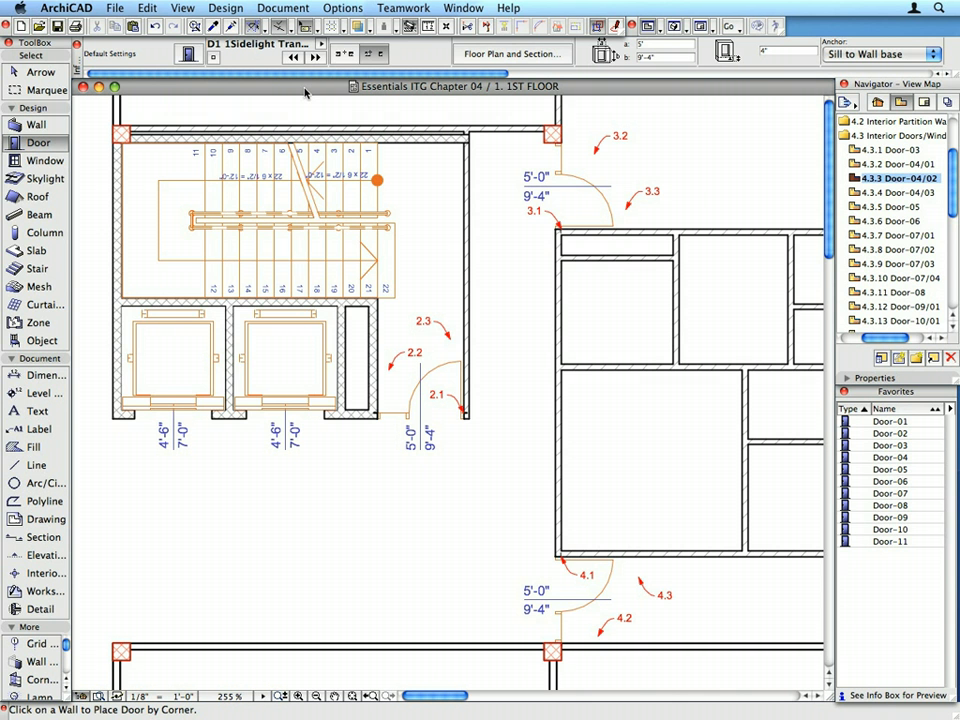
# - Open the Door-04/03 and Door-05 views and apply the Door-05 favourite
pyautogui.doubleClick(900, 193)
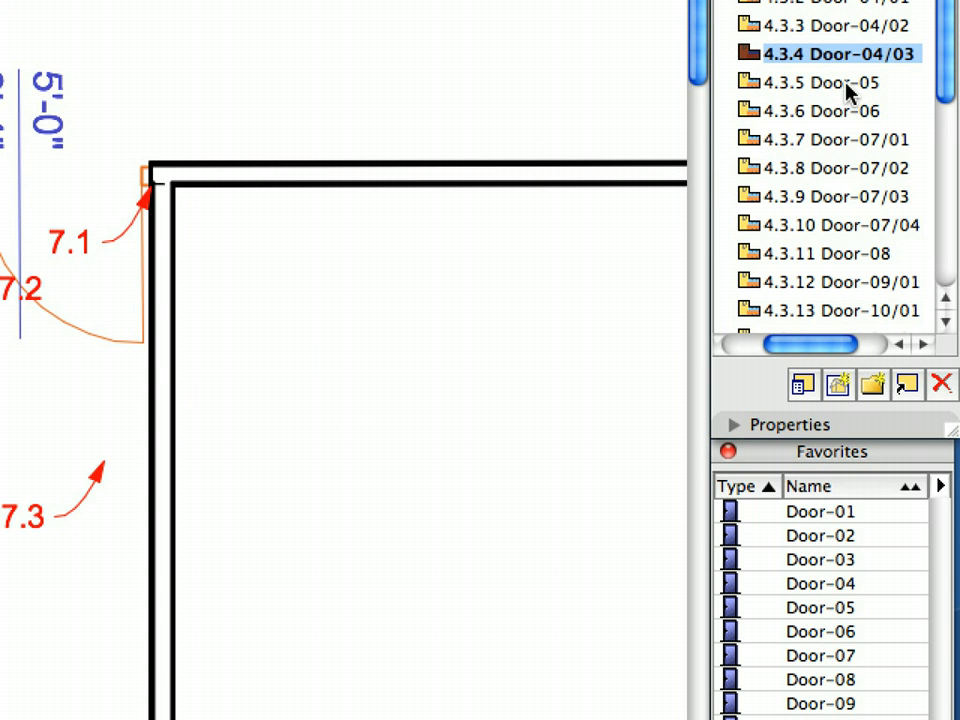
pyautogui.doubleClick(848, 86)
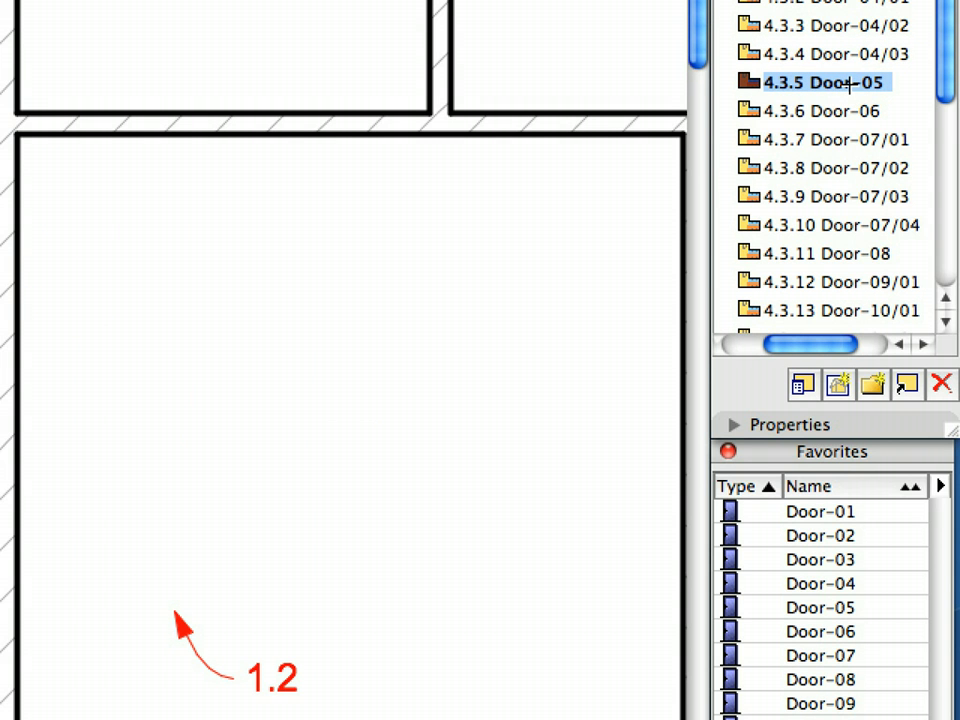
pyautogui.click(872, 584)
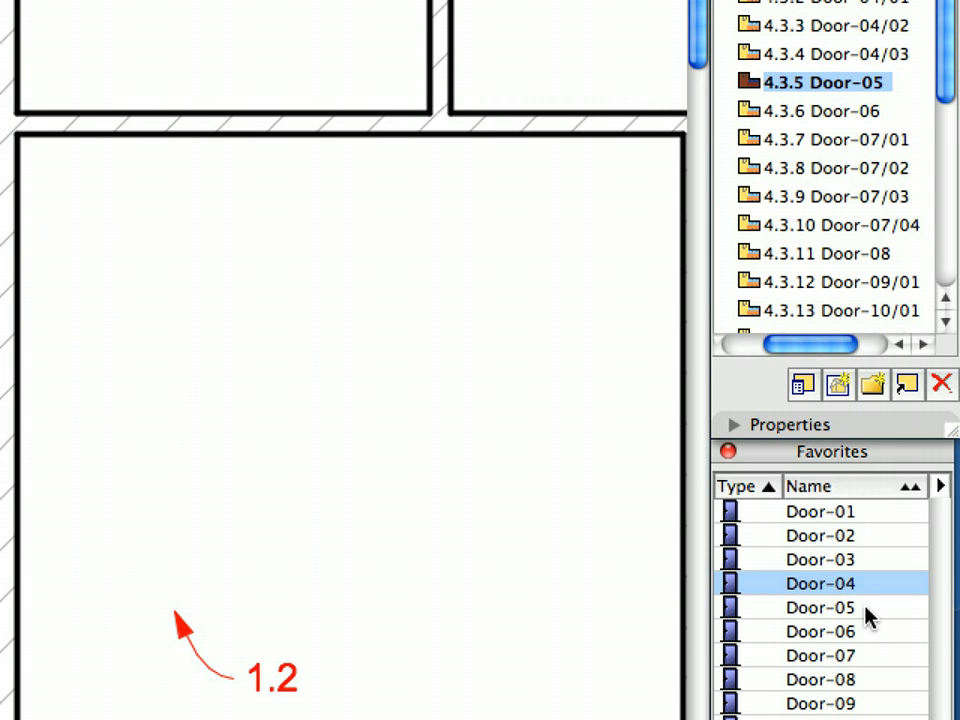
pyautogui.click(869, 610)
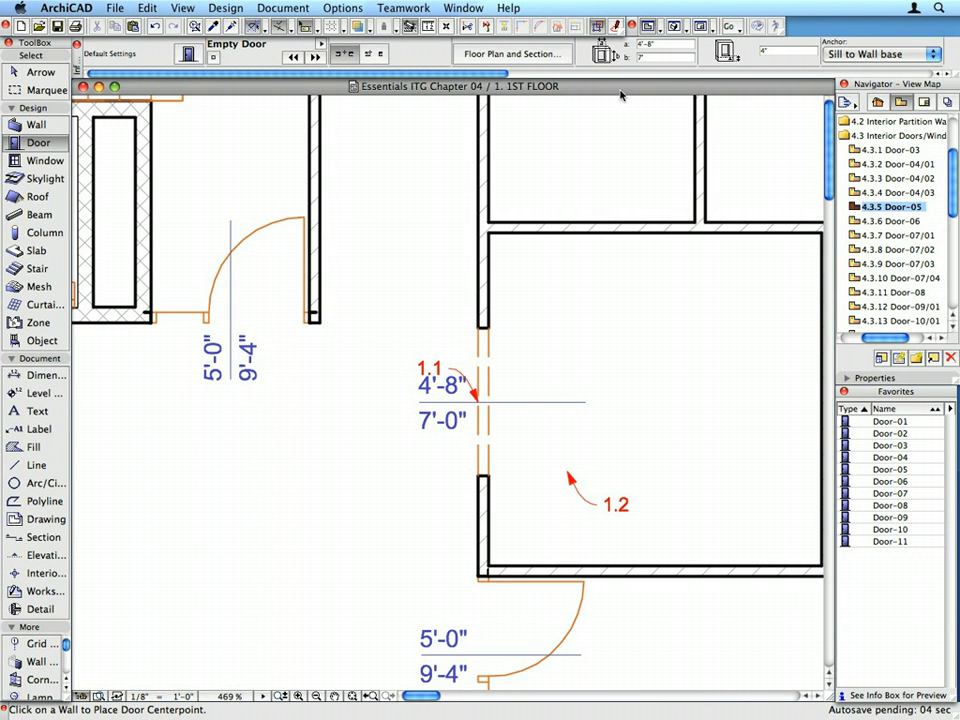
# - Open the first-floor Window-01 view and apply the Window-01 favourite with the Window tool
pyautogui.doubleClick(915, 179)
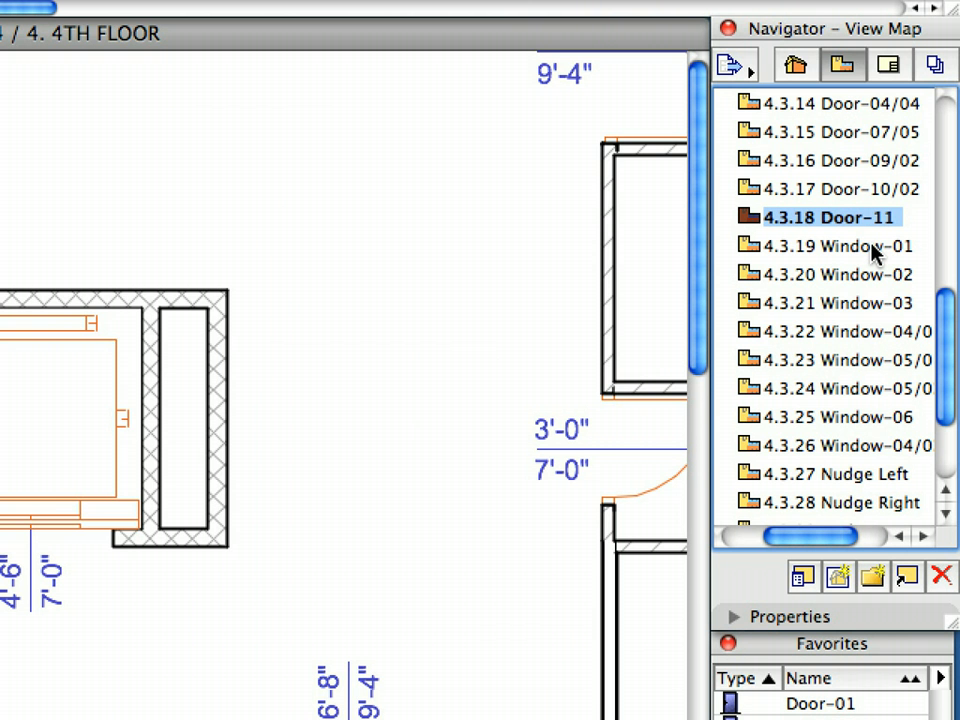
pyautogui.doubleClick(872, 246)
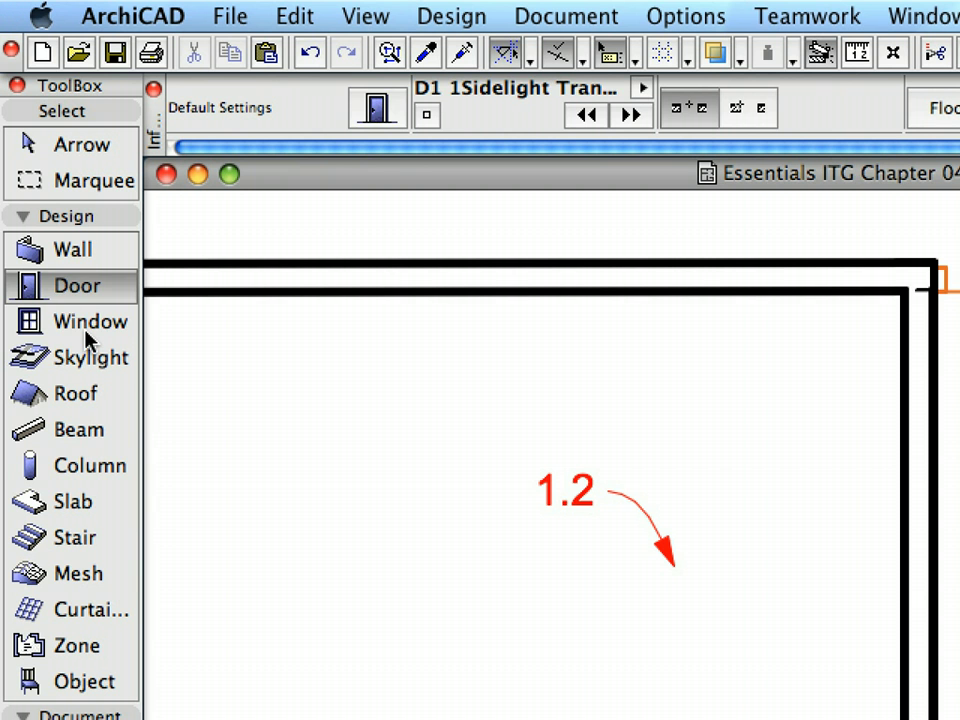
pyautogui.click(86, 330)
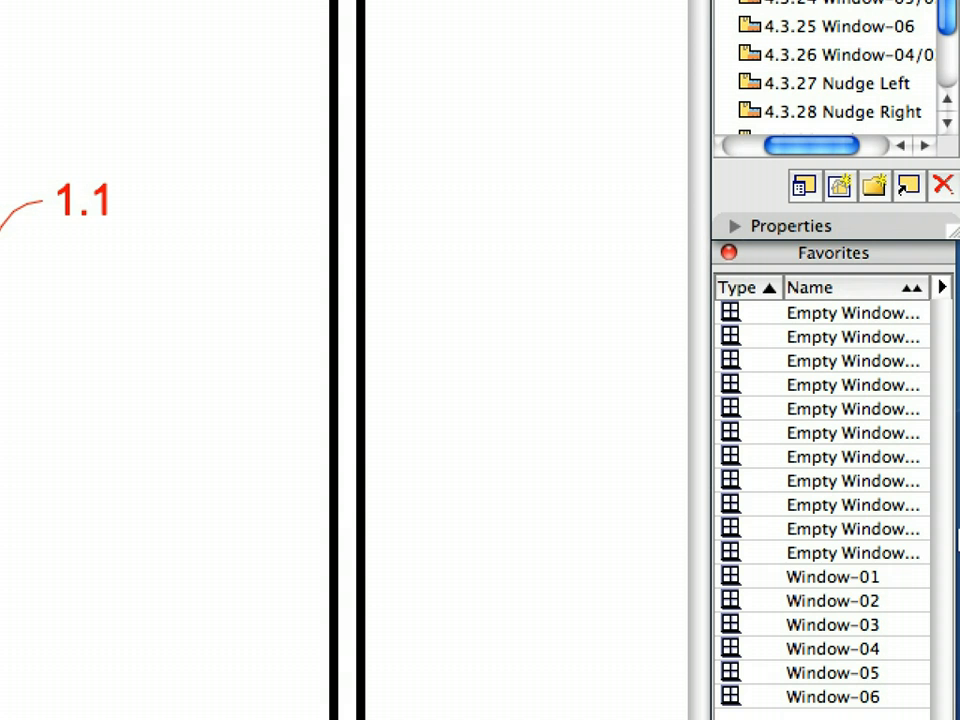
pyautogui.click(898, 575)
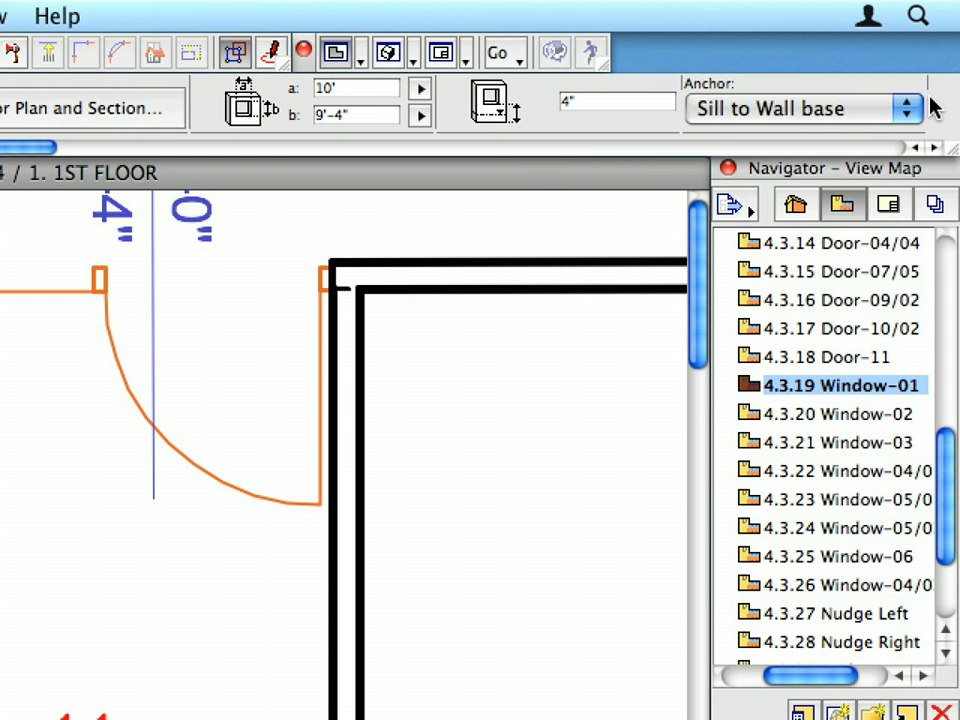
# - Anchor the window sill to Story 1 and apply the Window-02 favourite
pyautogui.click(903, 115)
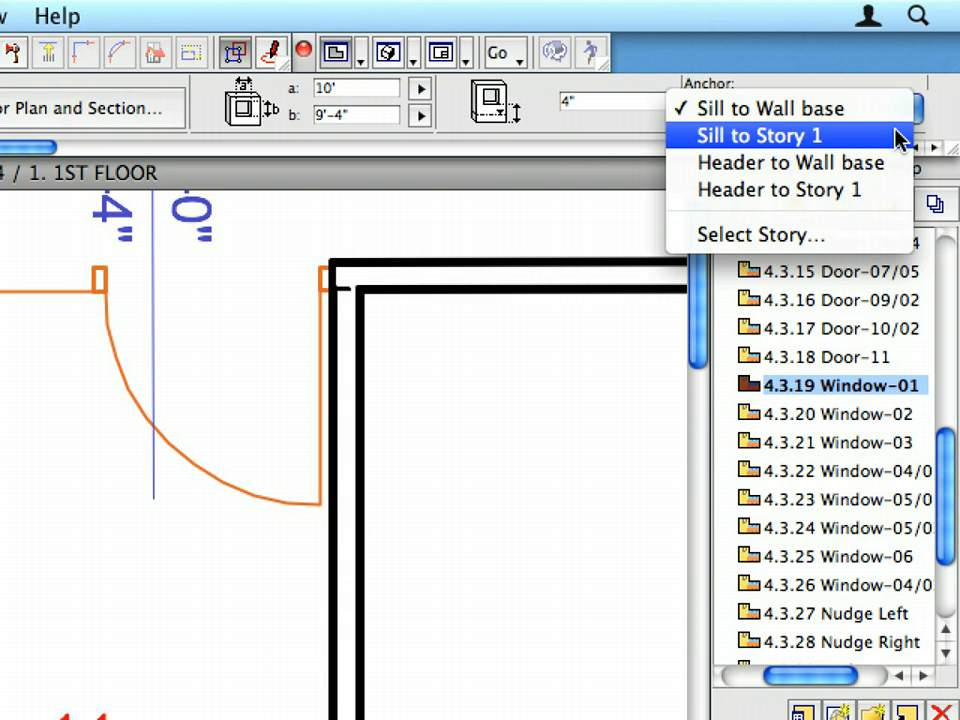
pyautogui.click(901, 138)
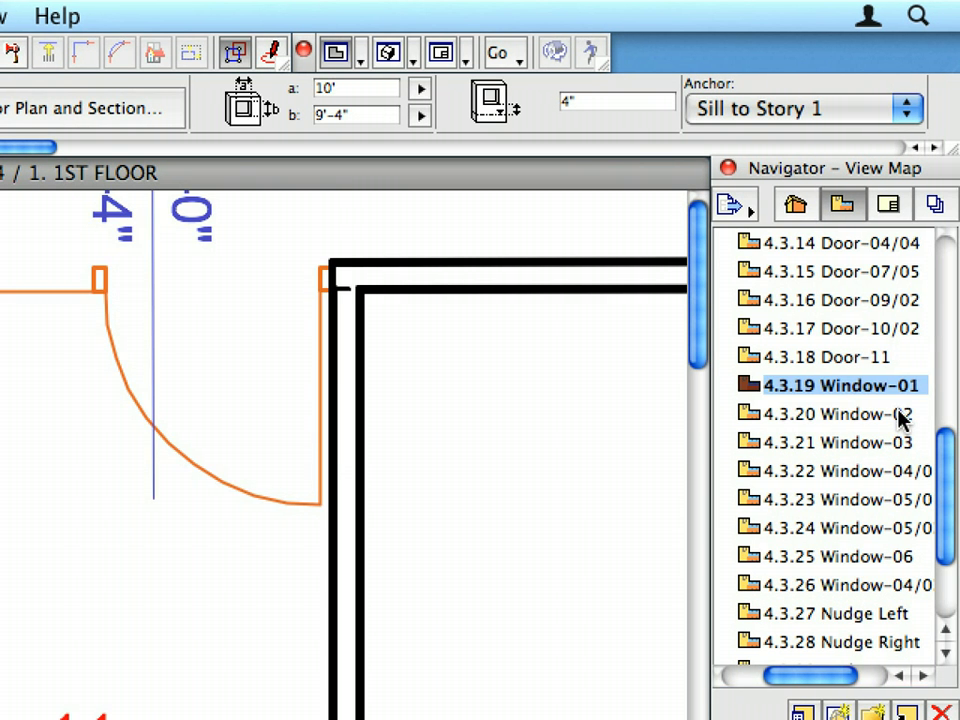
pyautogui.click(934, 206)
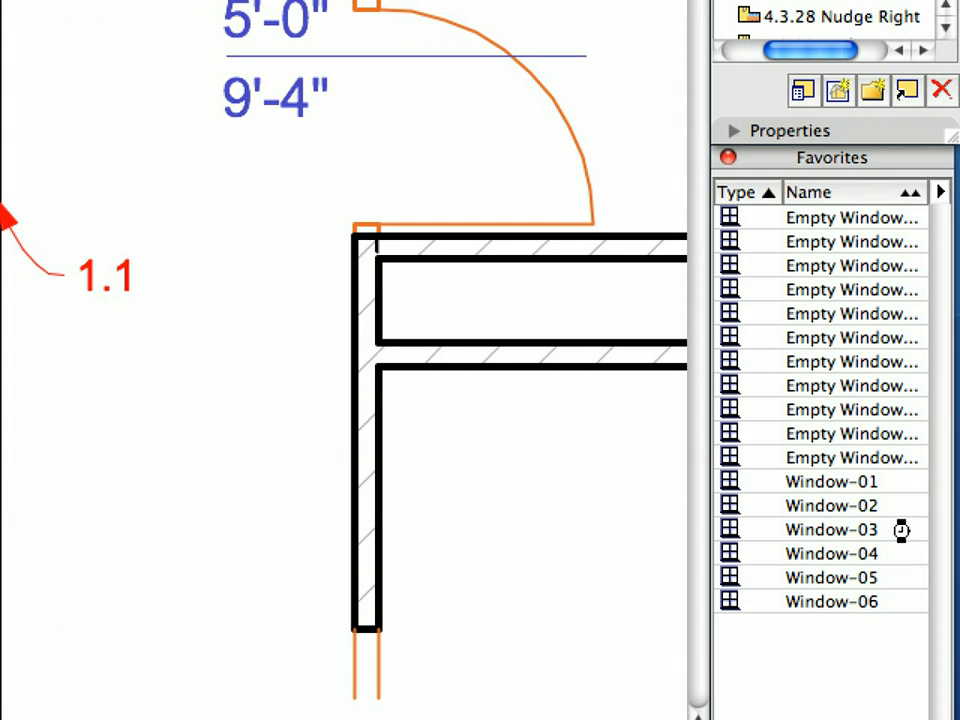
pyautogui.click(904, 507)
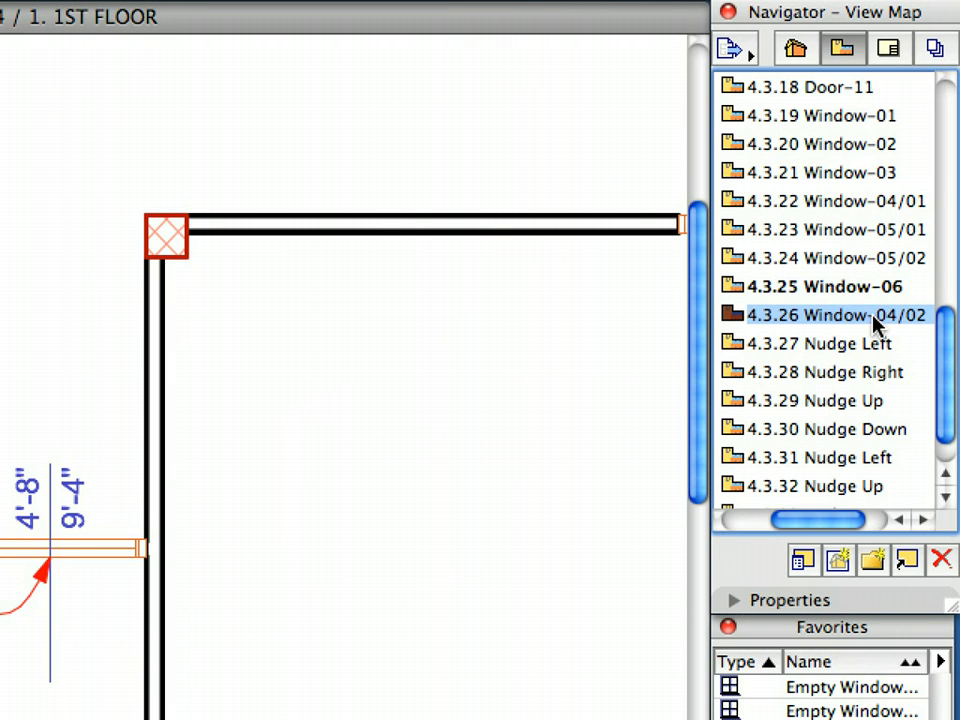
# - Open the Window-04/02 view, apply the Window-04 favourite, and anchor its sill to 4TH FLOOR
pyautogui.doubleClick(877, 323)
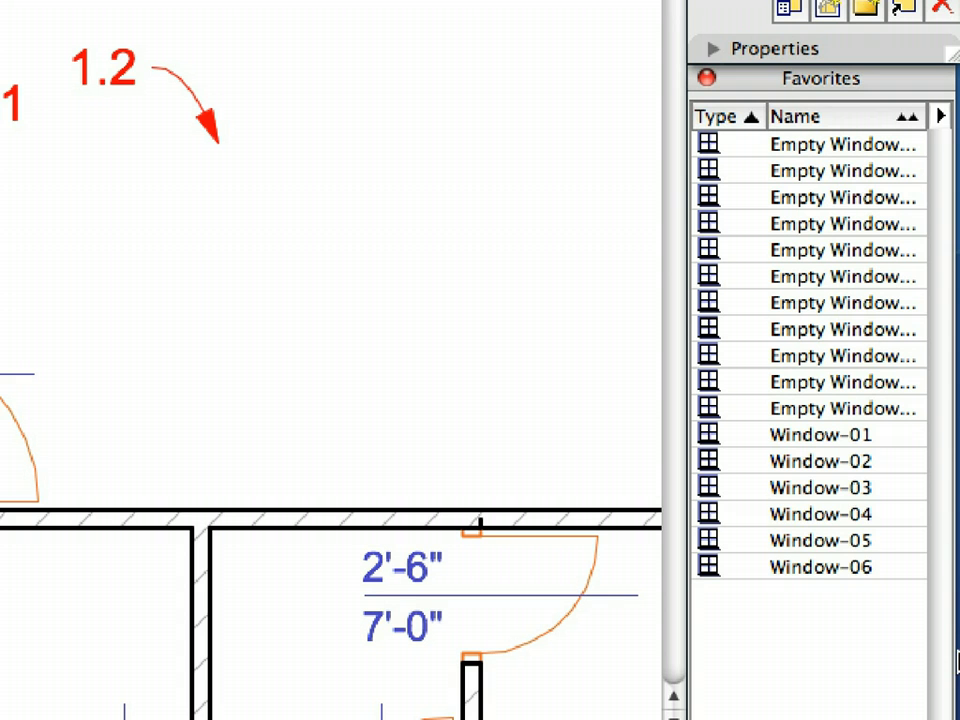
pyautogui.click(900, 515)
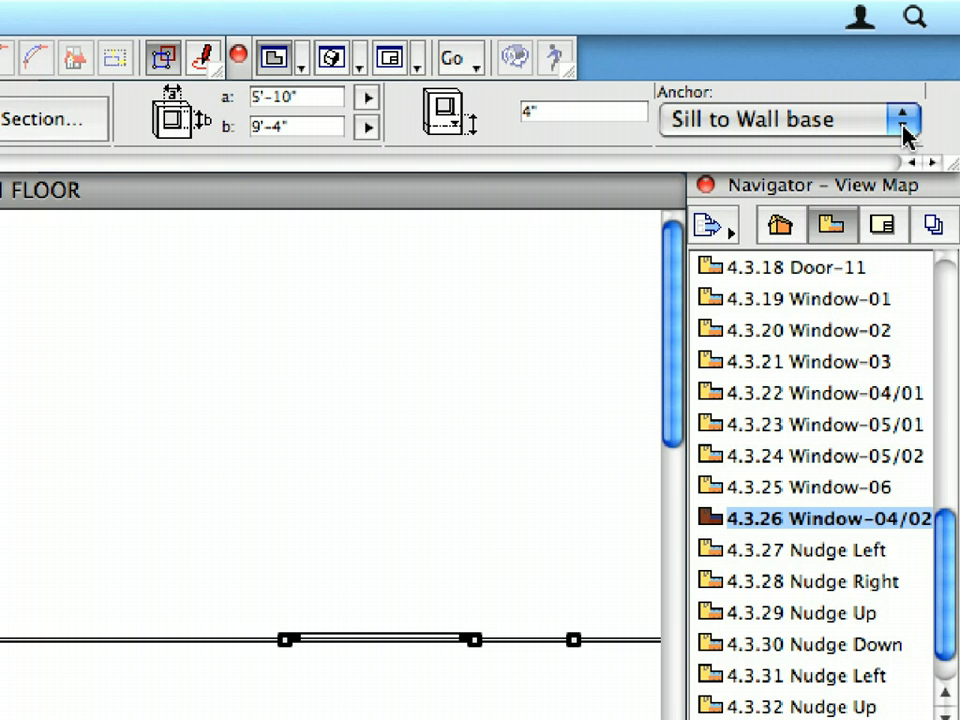
pyautogui.click(903, 120)
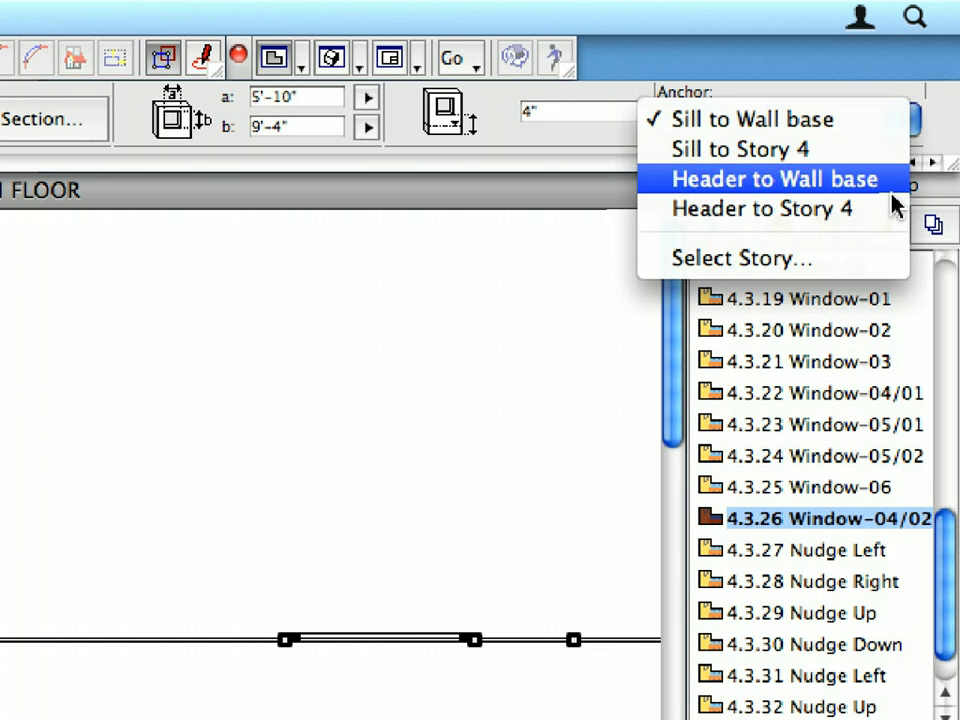
pyautogui.click(890, 262)
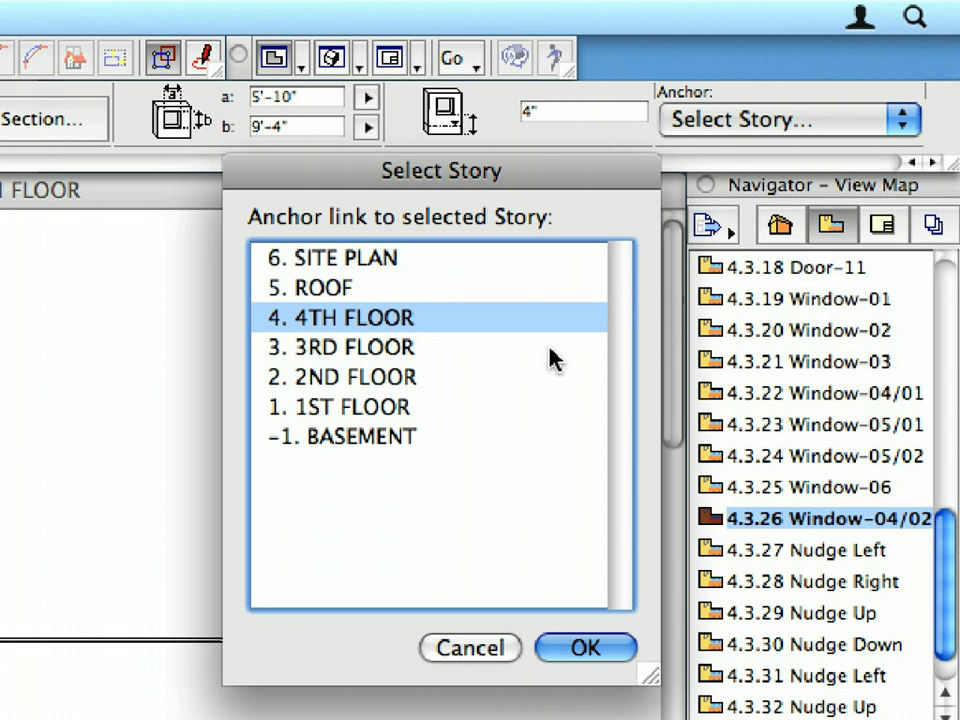
pyautogui.click(586, 648)
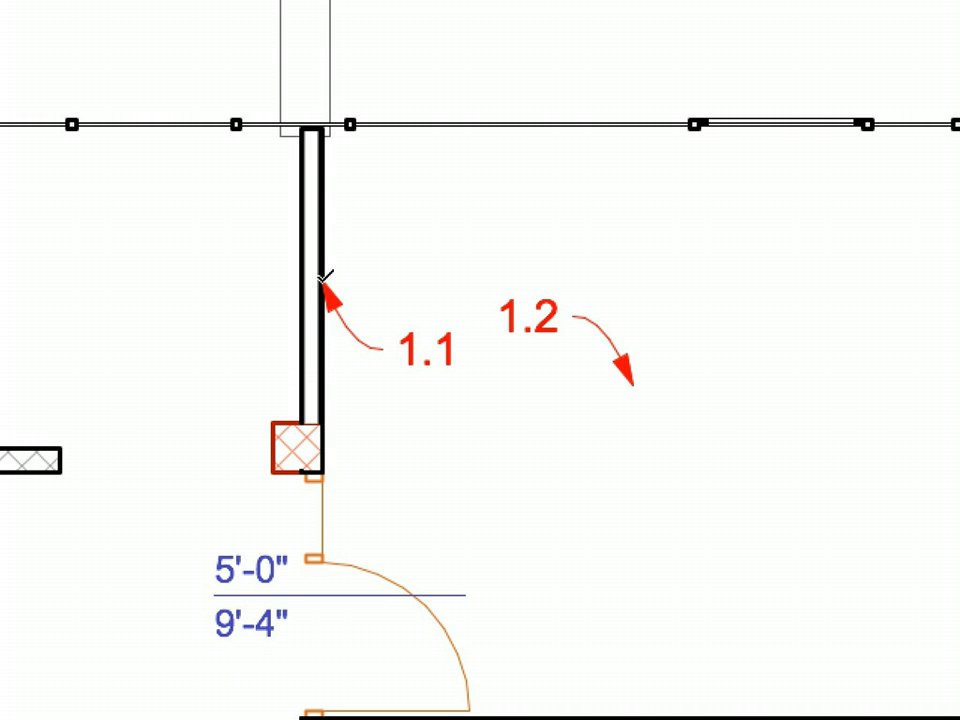
pyautogui.keyDown('ctrl'); pyautogui.click(324, 276); pyautogui.keyUp('ctrl')
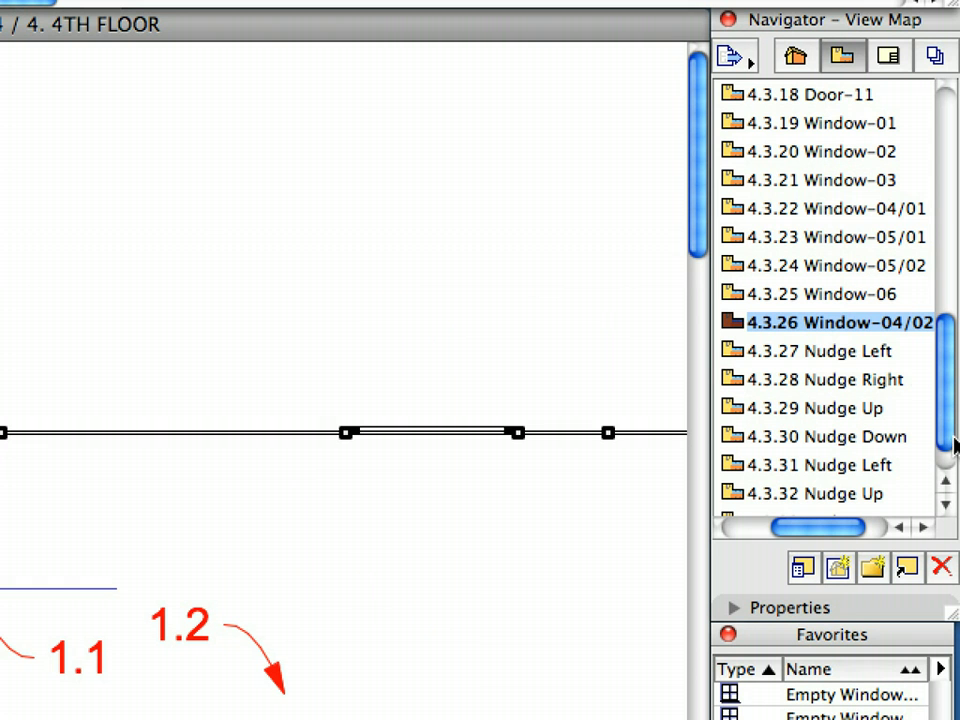
# - Open the 4.3.27 Nudge Left view of the 1st-floor plan
pyautogui.doubleClick(890, 352)
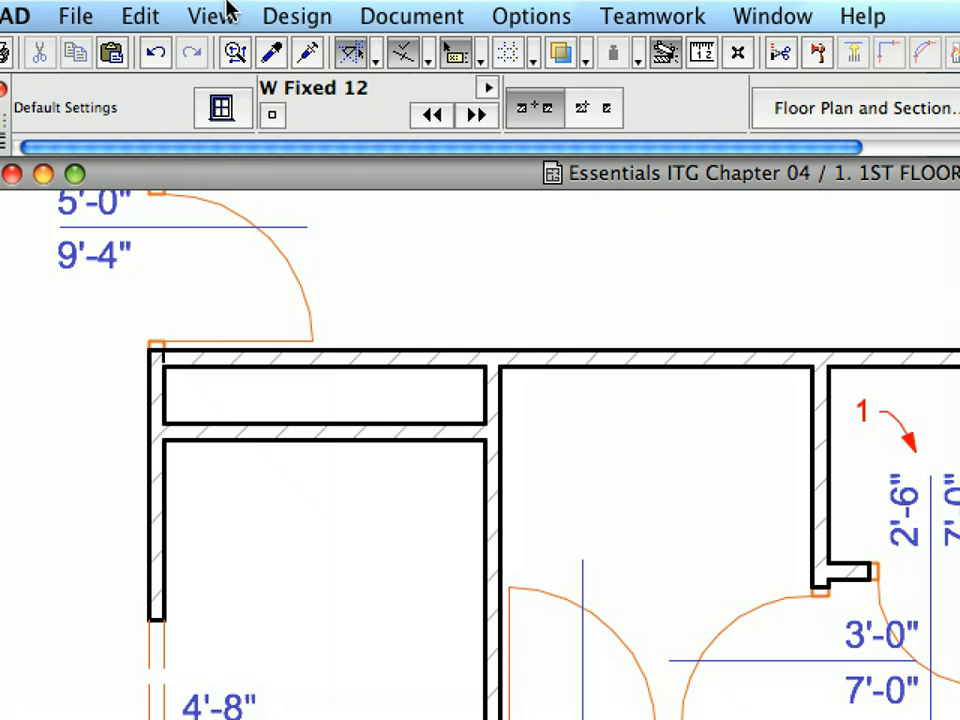
pyautogui.click(212, 16)
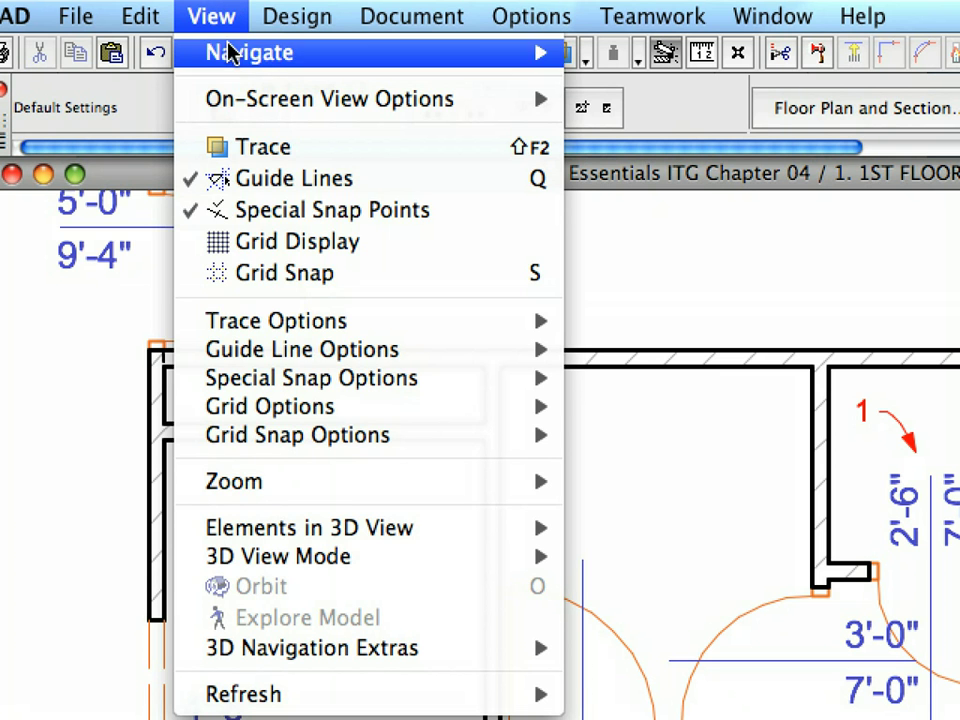
pyautogui.moveTo(322, 416)
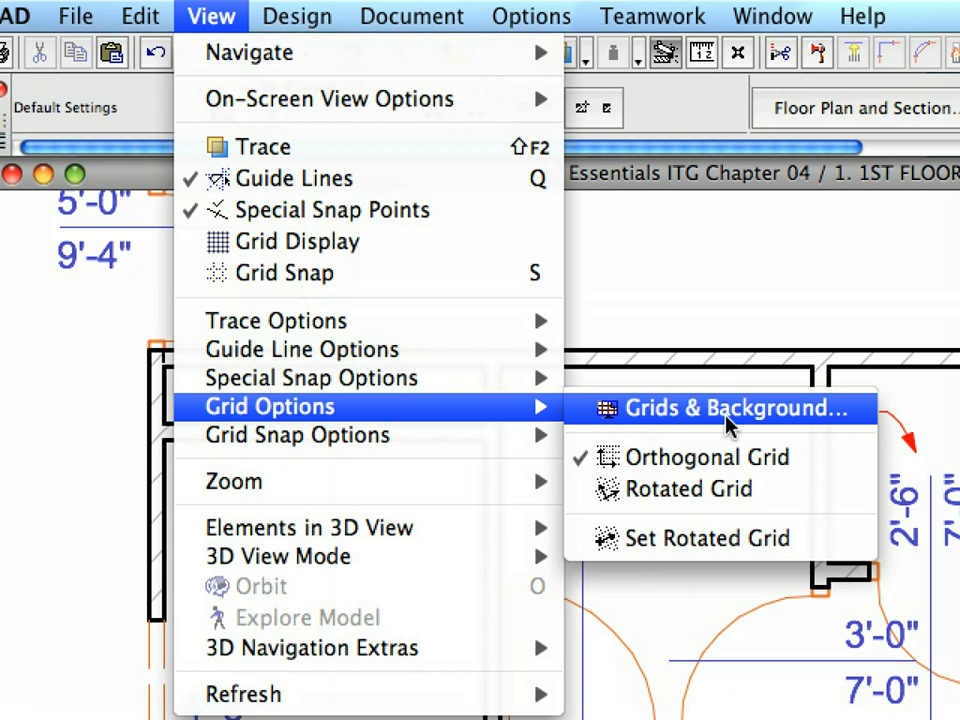
pyautogui.click(841, 424)
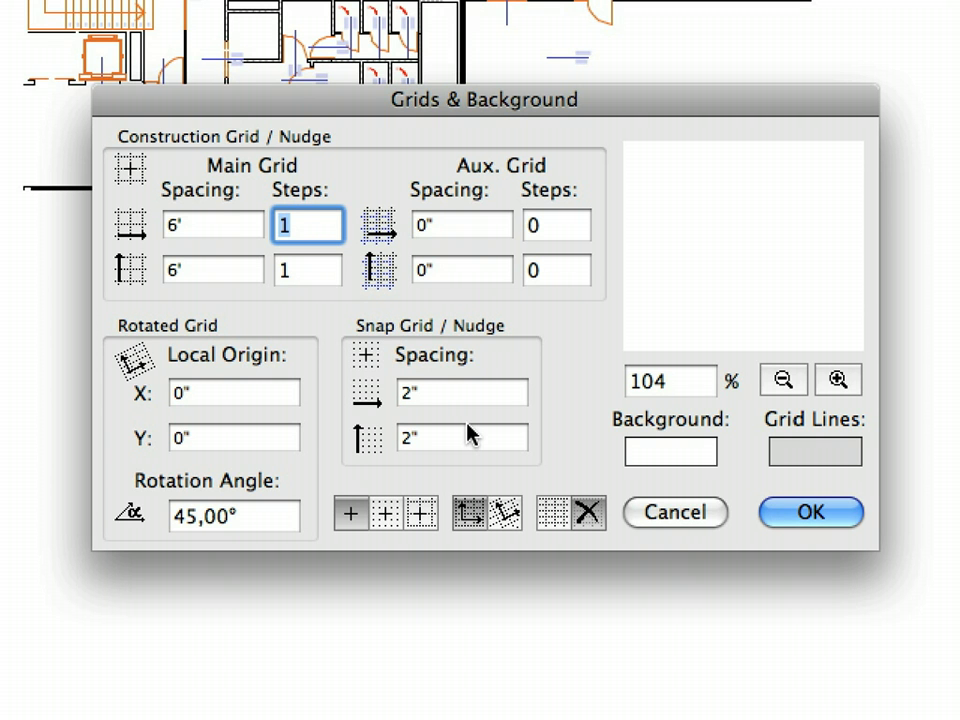
pyautogui.click(474, 396)
pyautogui.moveTo(474, 396); pyautogui.dragTo(396, 393)
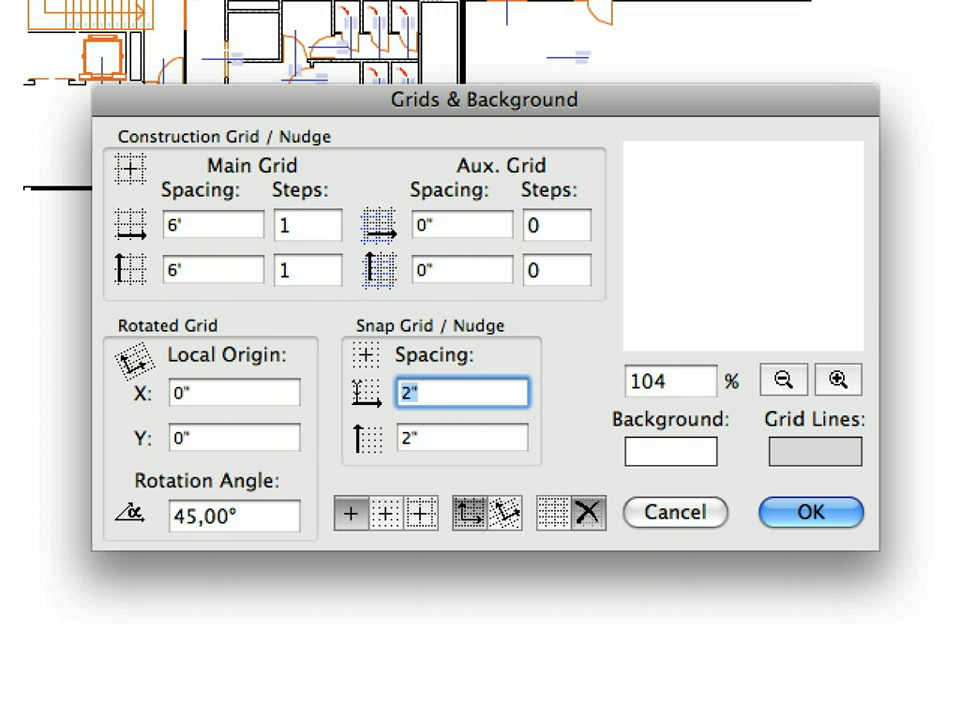
pyautogui.doubleClick(205, 225)
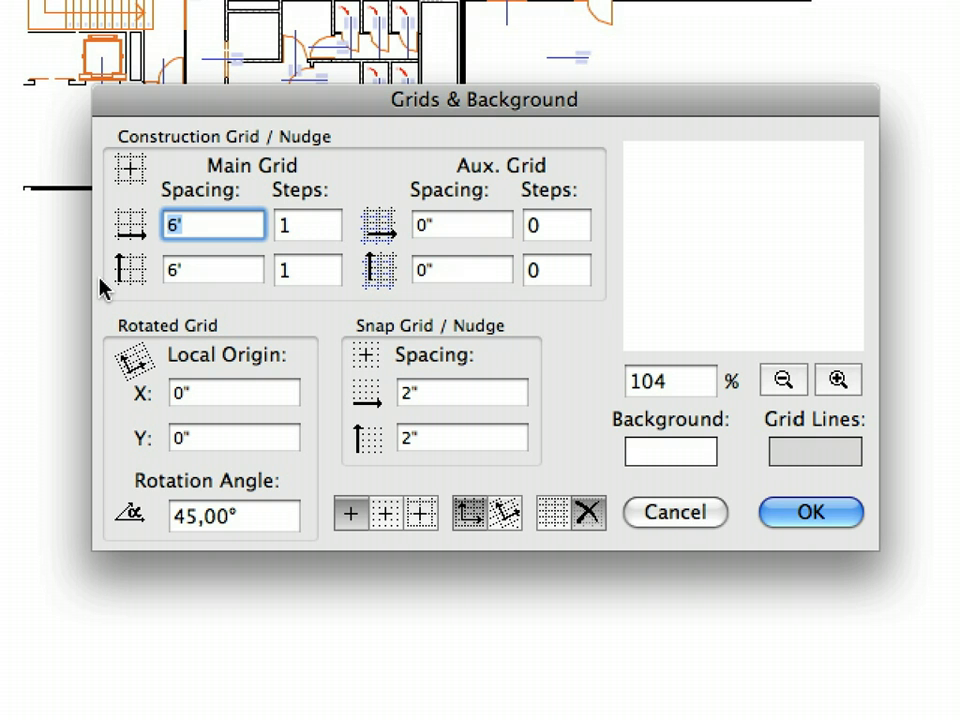
pyautogui.click(658, 514)
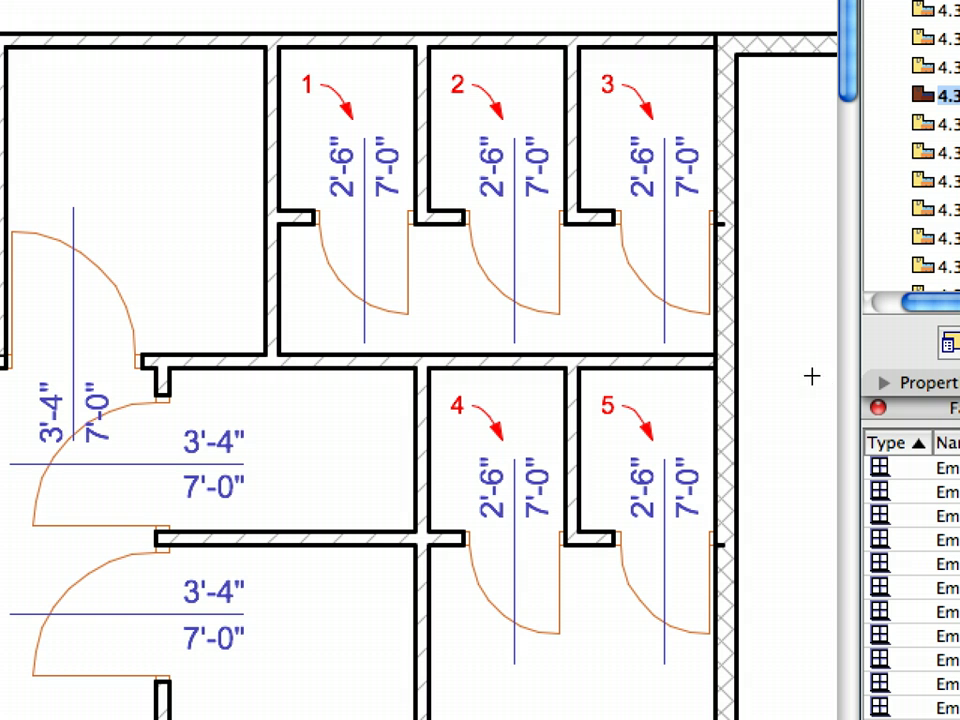
# - Nudge the five selected 2'-6" office doors 1–5 left with Shift+Left, then deselect
pyautogui.click(410, 320)
pyautogui.keyDown('shift'); pyautogui.click(553, 314); pyautogui.keyUp('shift')
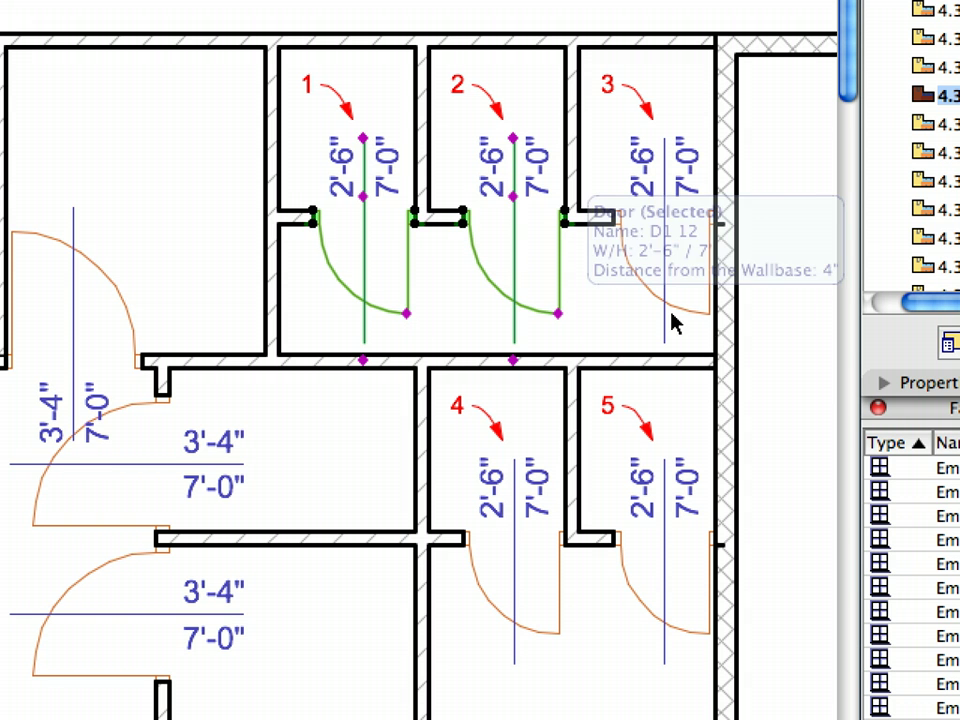
pyautogui.keyDown('shift'); pyautogui.click(709, 318); pyautogui.keyUp('shift')
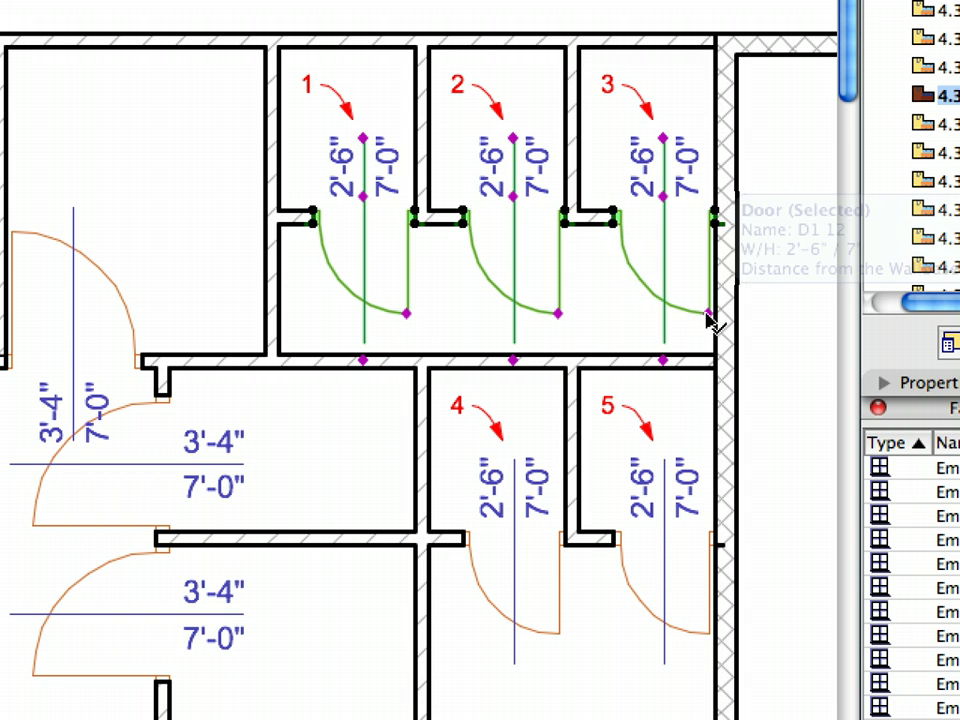
pyautogui.keyDown('shift'); pyautogui.click(566, 636); pyautogui.keyUp('shift')
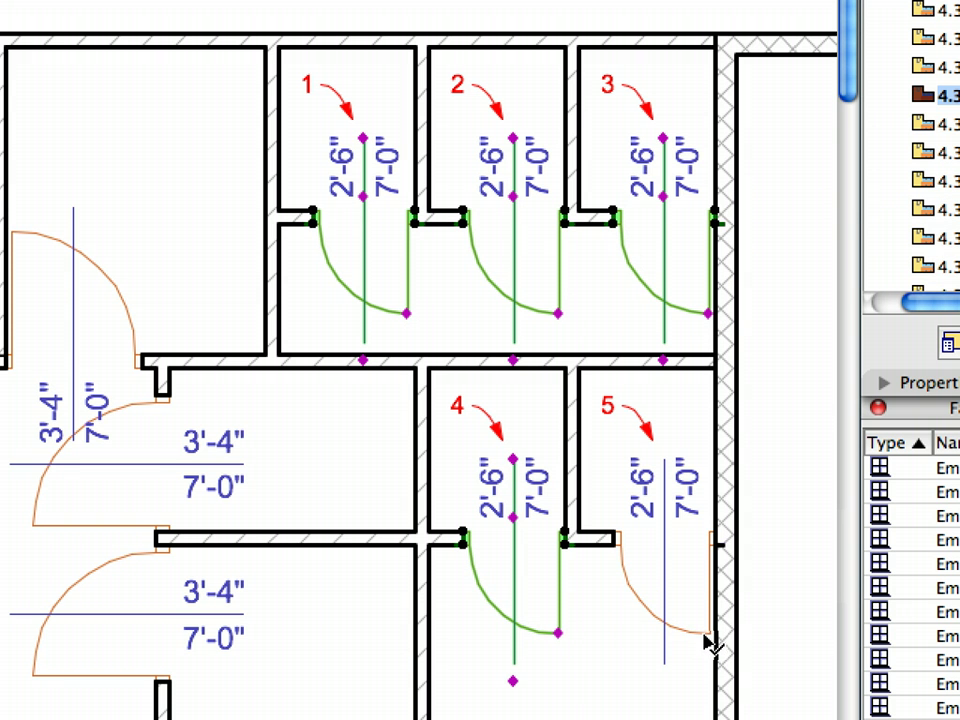
pyautogui.keyDown('shift'); pyautogui.click(704, 686); pyautogui.keyUp('shift')
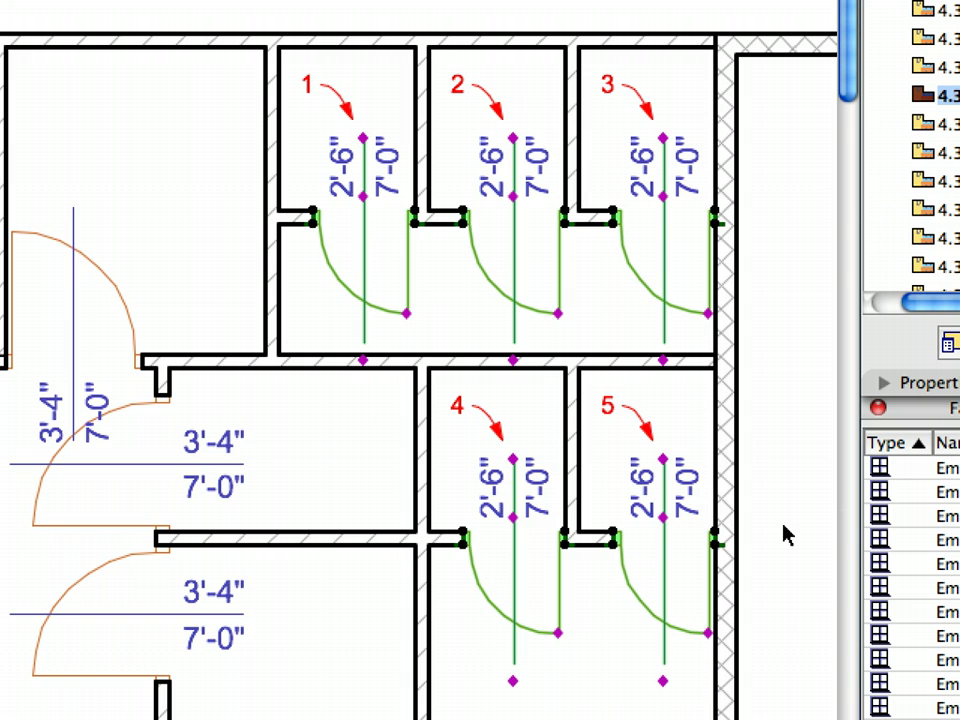
pyautogui.hotkey('shift', 'Left')
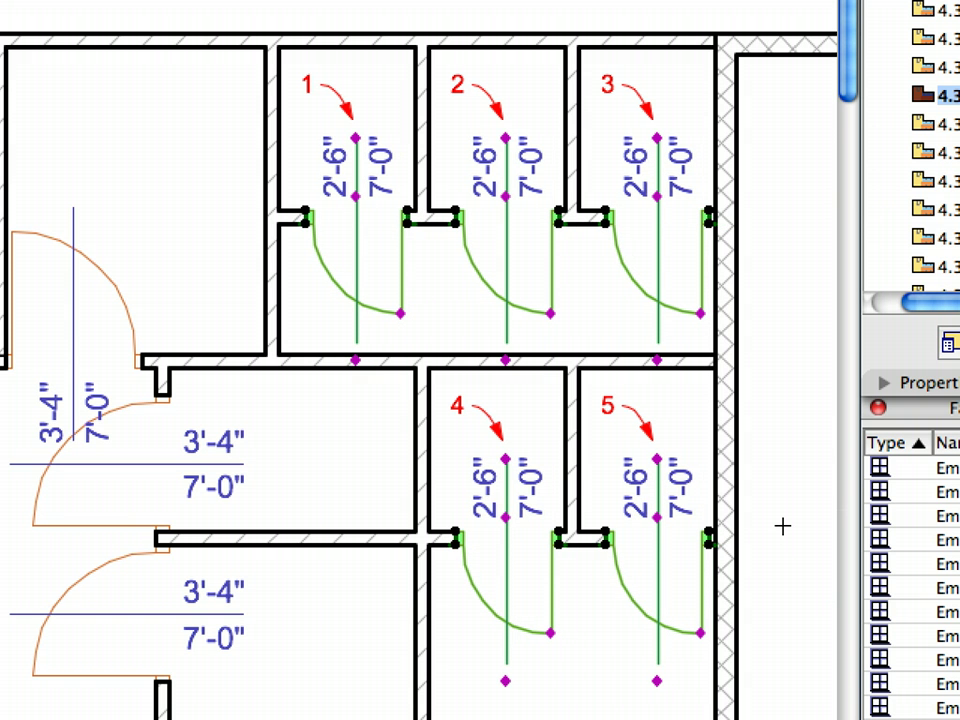
pyautogui.click(782, 525)
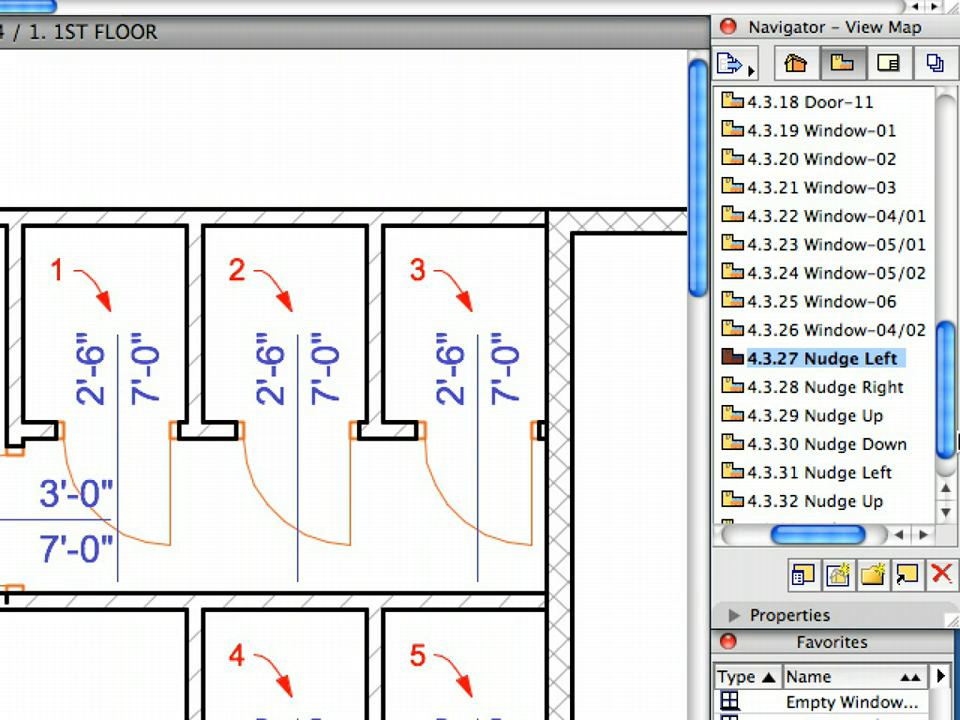
# - Open the Nudge Right view, then the 4.3.34 Copy-pasting view
pyautogui.doubleClick(905, 395)
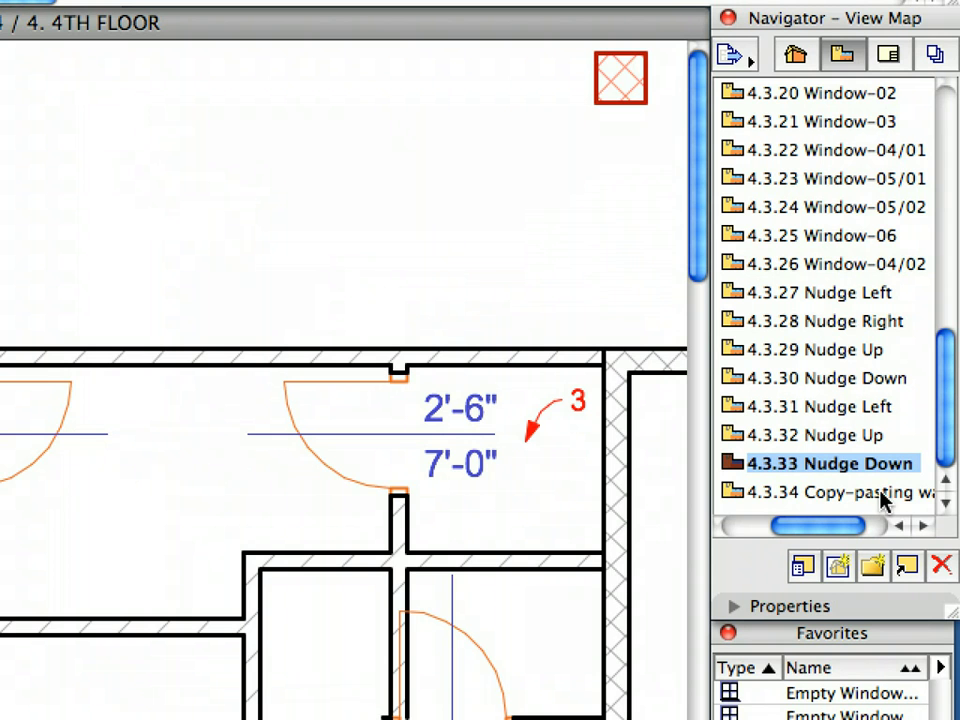
pyautogui.doubleClick(880, 495)
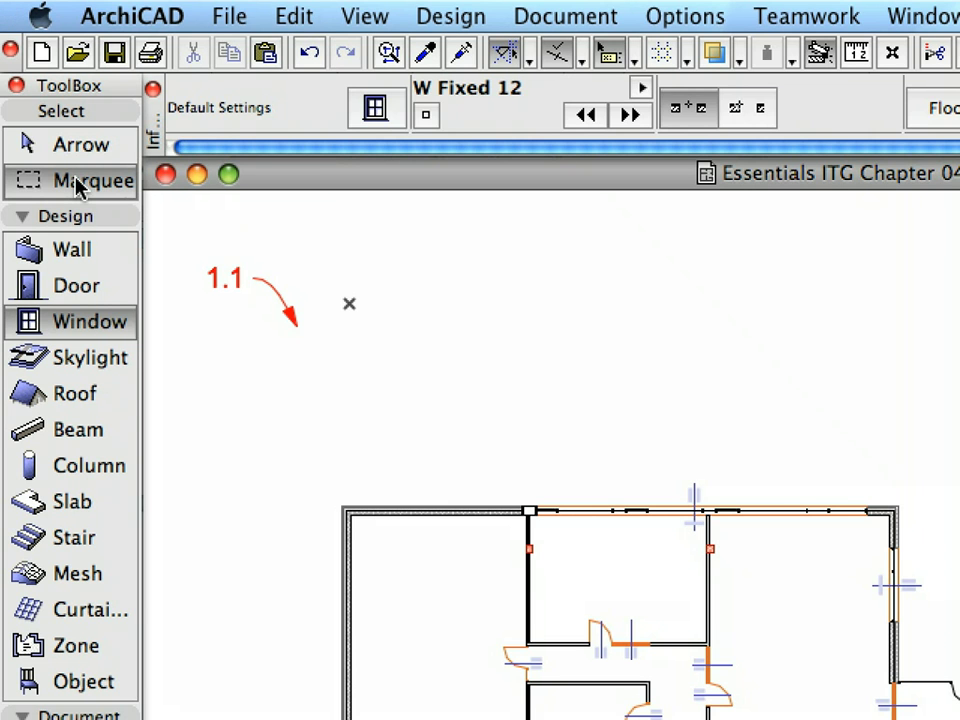
# - Draw a current-floor-only marquee from point 1.1 to point 1.2 around the whole plan
pyautogui.click(78, 183)
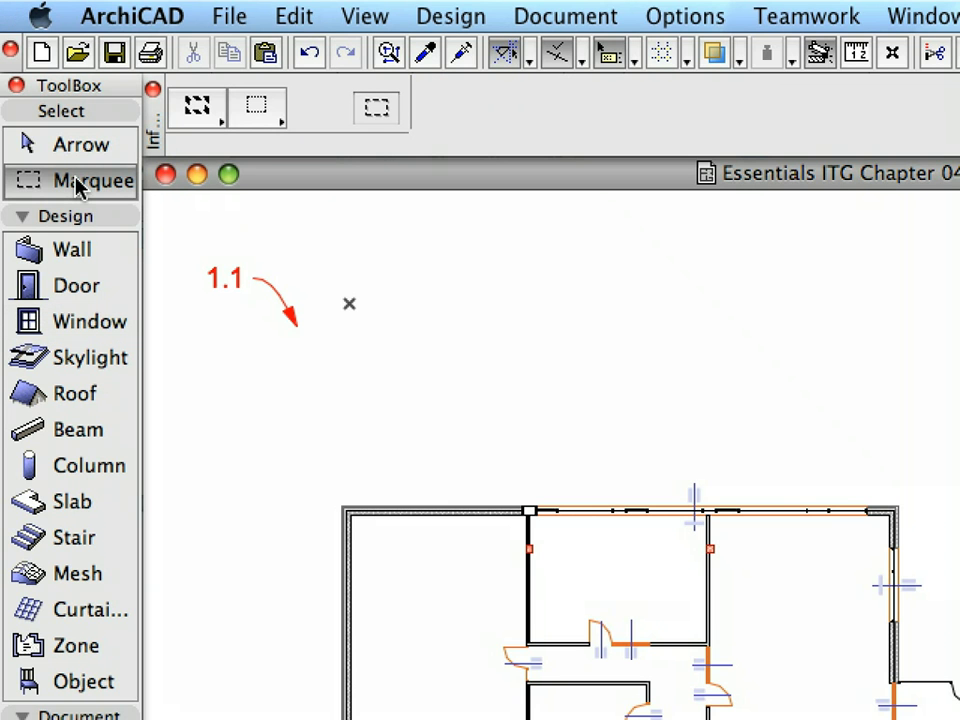
pyautogui.click(196, 110)
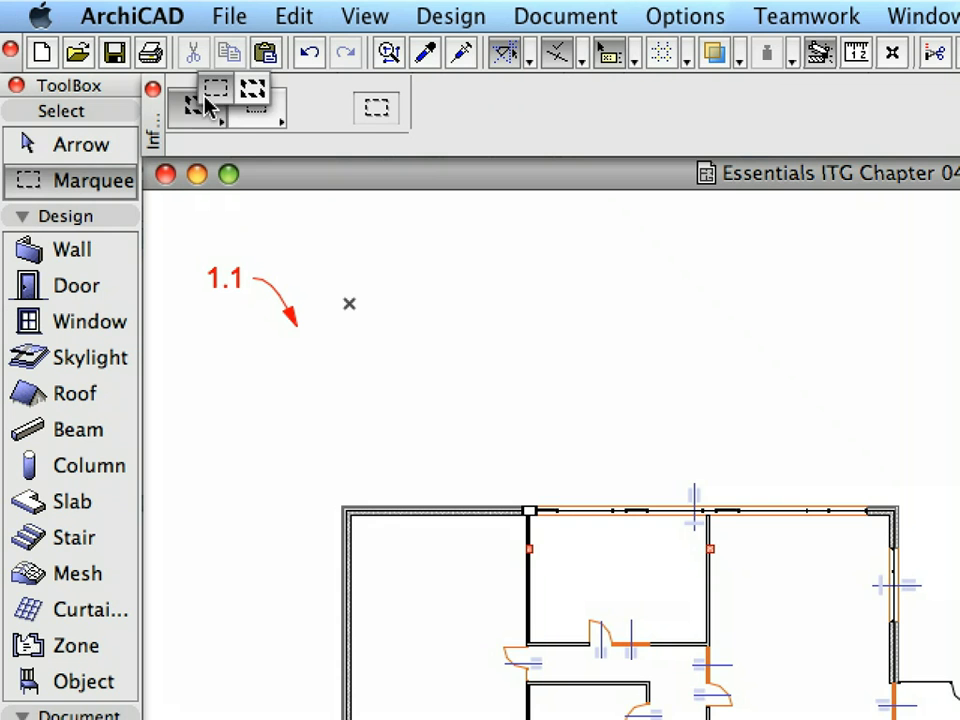
pyautogui.click(215, 88)
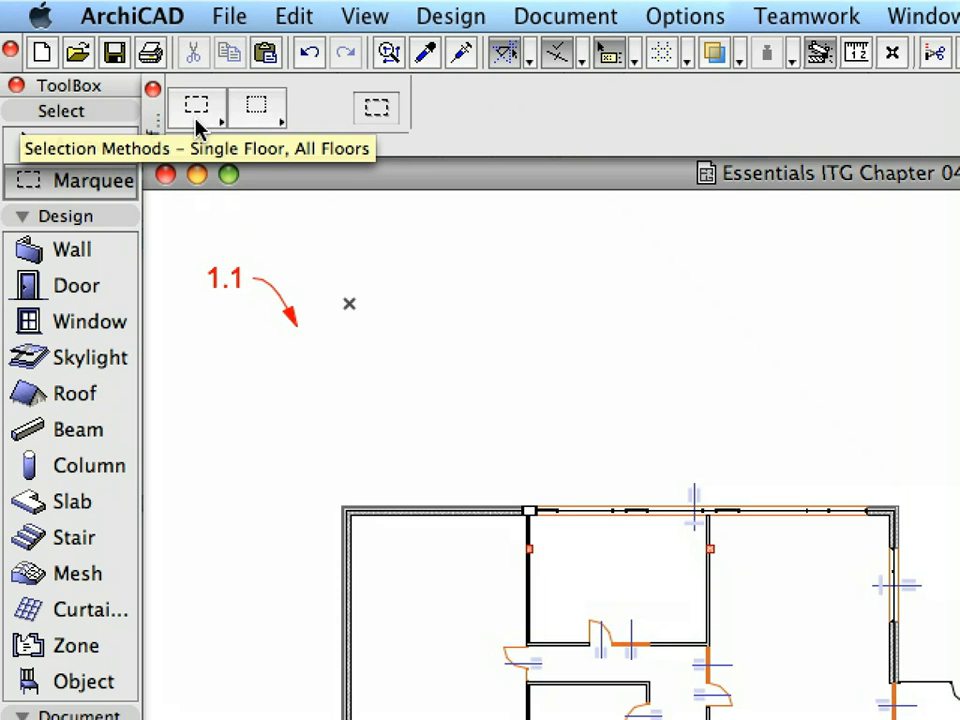
pyautogui.click(296, 326)
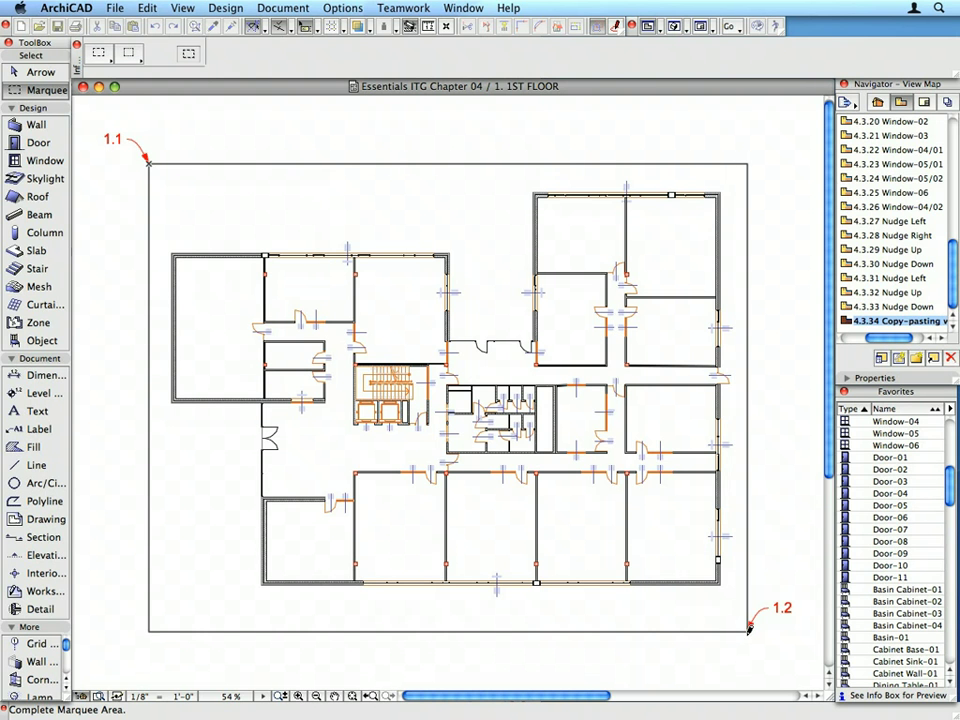
pyautogui.click(749, 628)
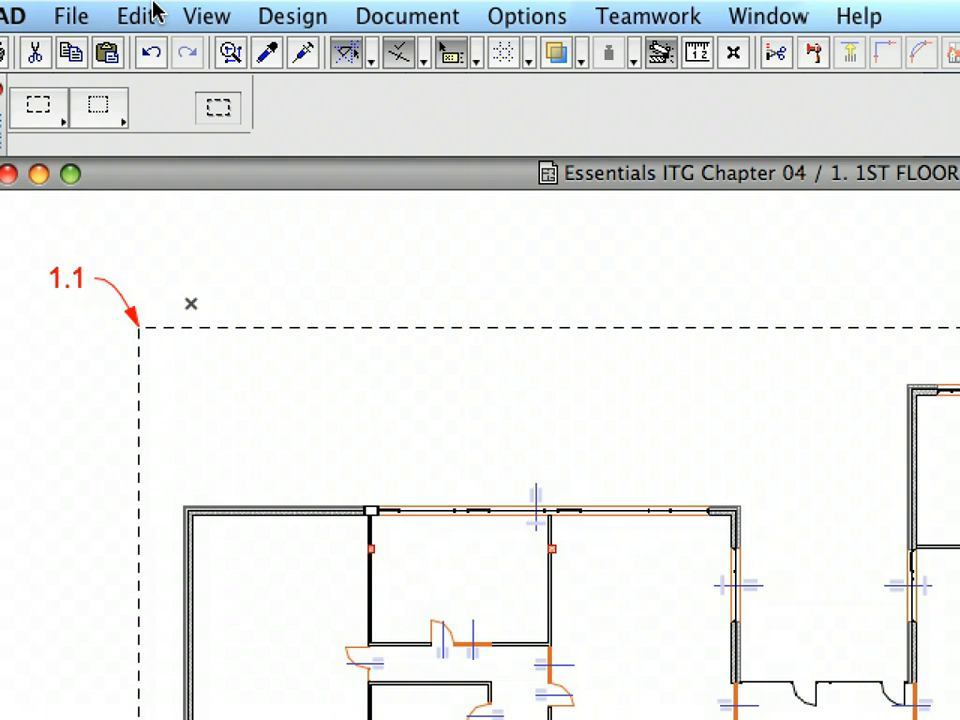
pyautogui.click(150, 7)
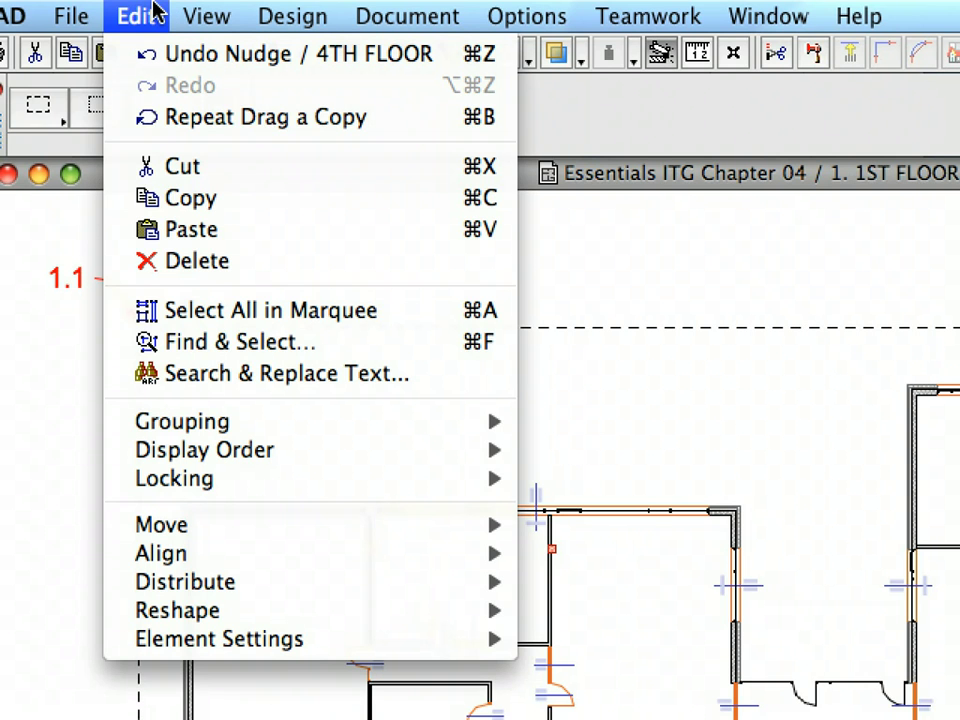
# - Use Find & Select to pick the 42 Interior - Partition walls entirely inside the marquee
pyautogui.click(400, 347)
pyautogui.click(382, 279)
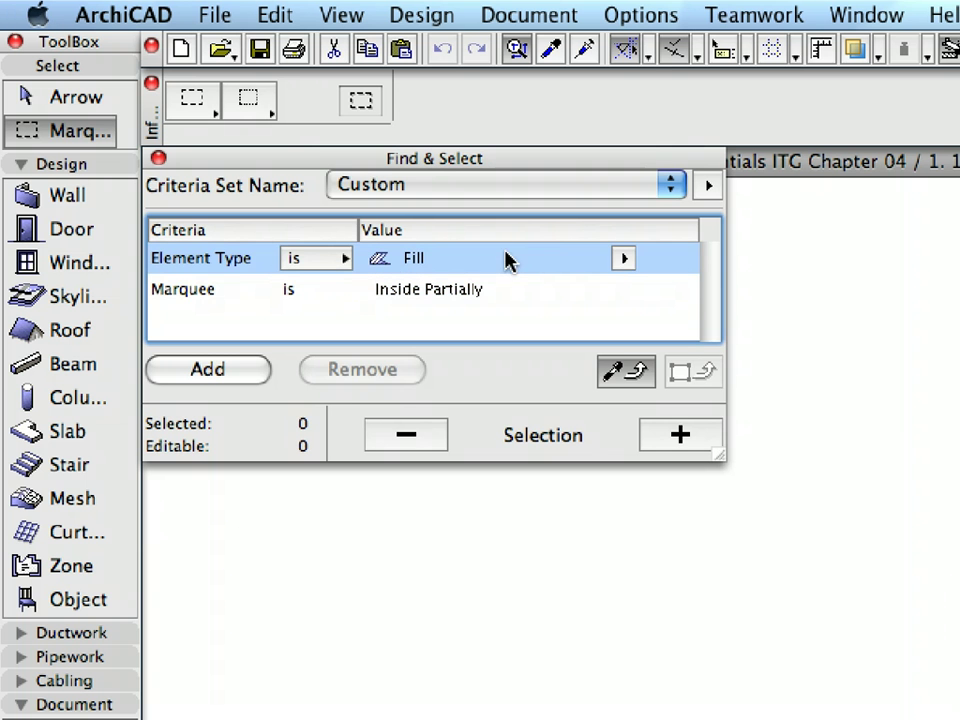
pyautogui.click(622, 258)
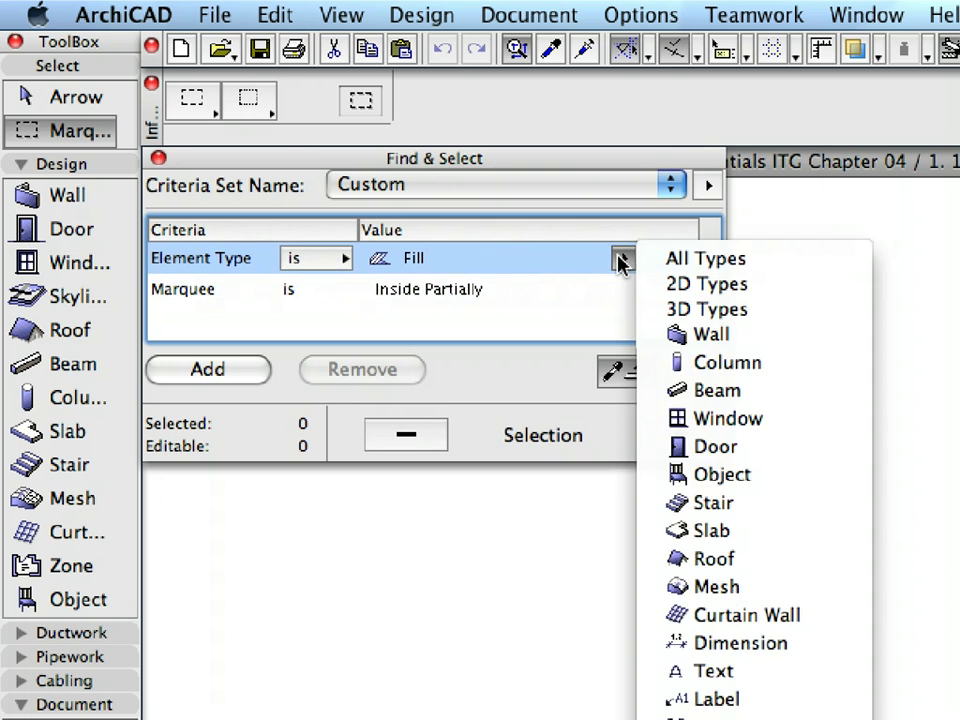
pyautogui.click(735, 337)
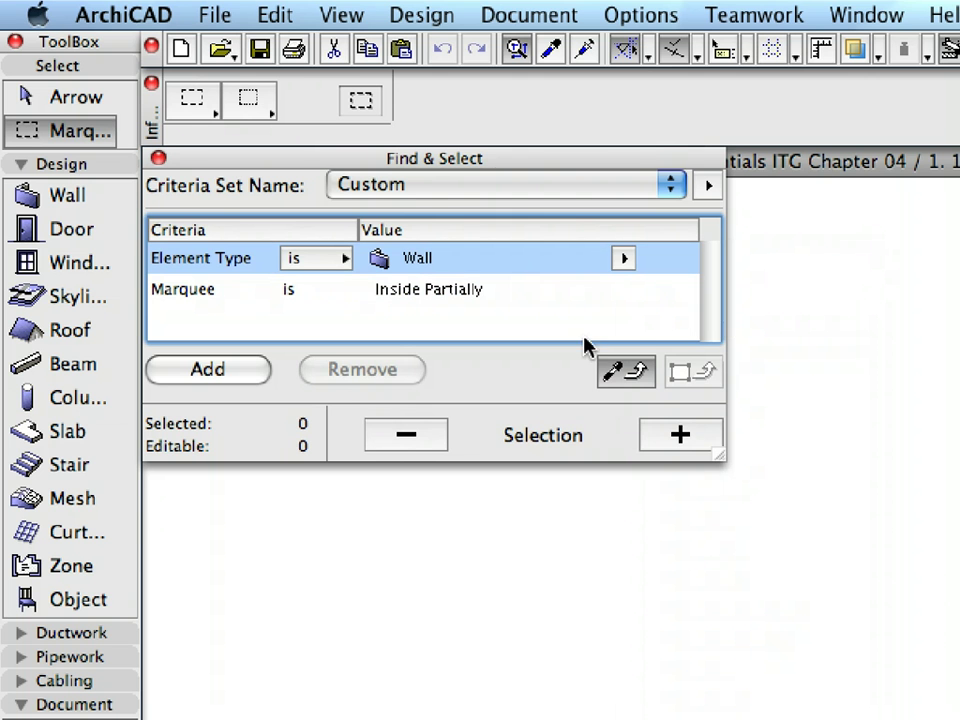
pyautogui.click(234, 370)
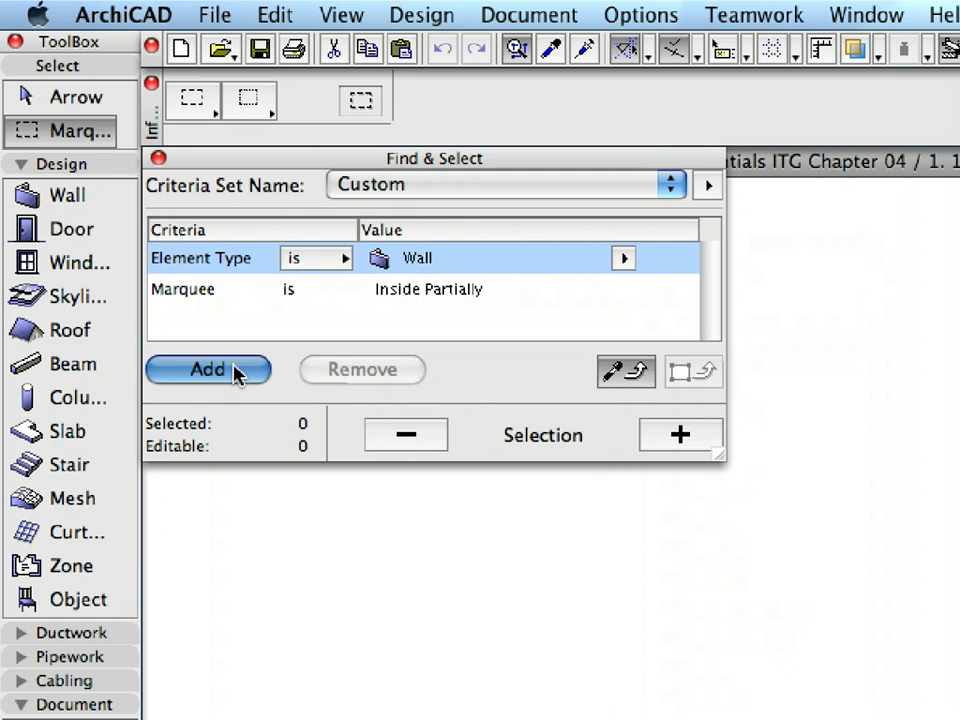
pyautogui.click(243, 328)
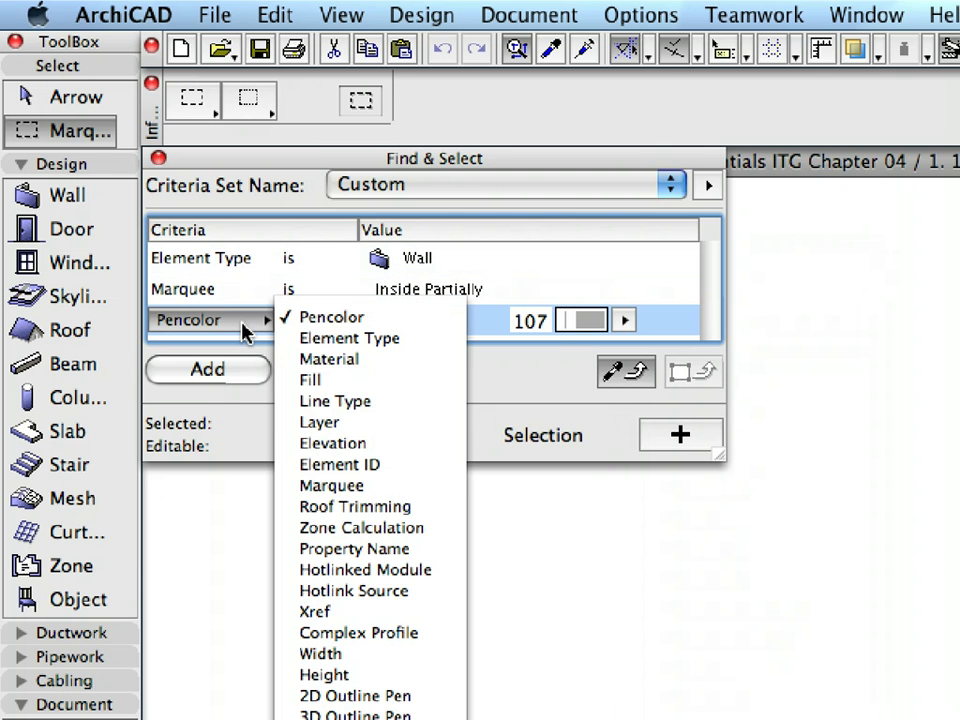
pyautogui.click(322, 422)
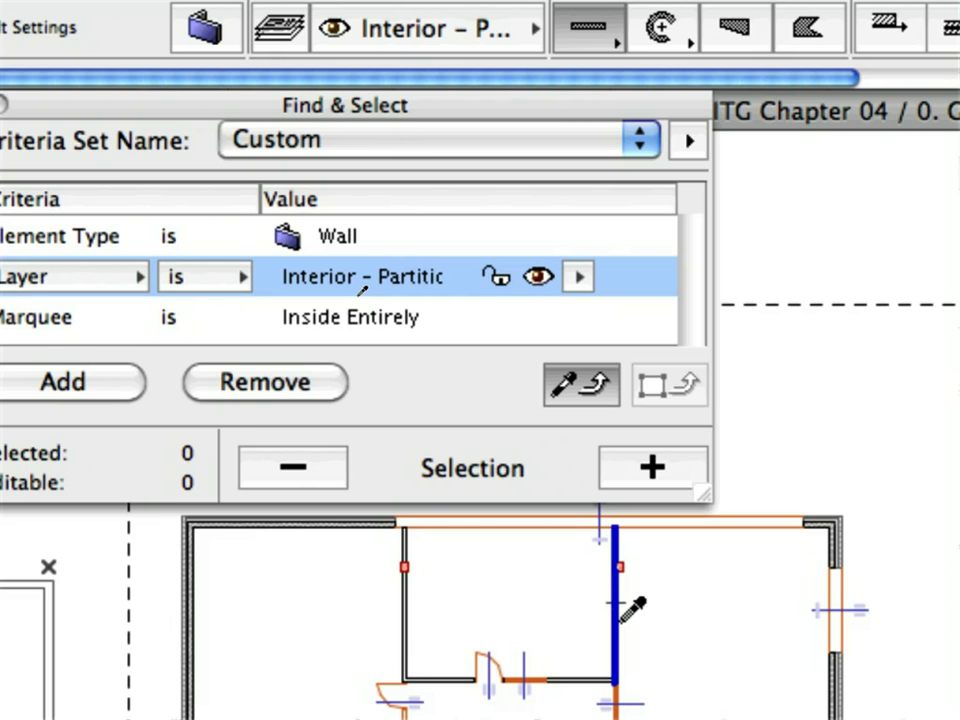
pyautogui.click(741, 490)
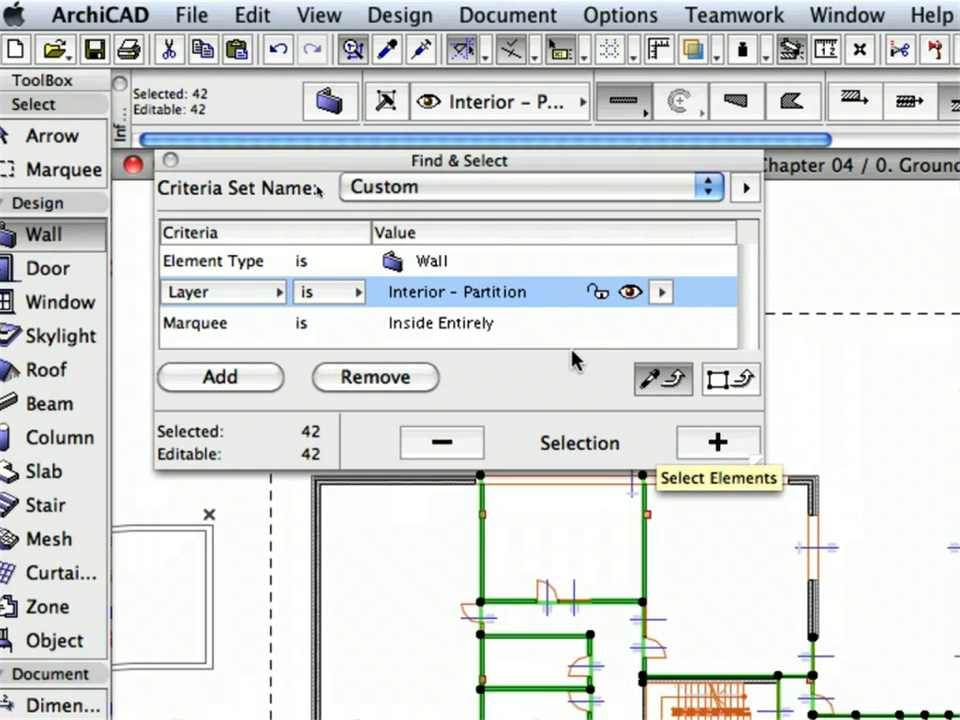
# - Copy the partition walls, go up to the 2ND FLOOR, and close Find & Select
pyautogui.click(268, 27)
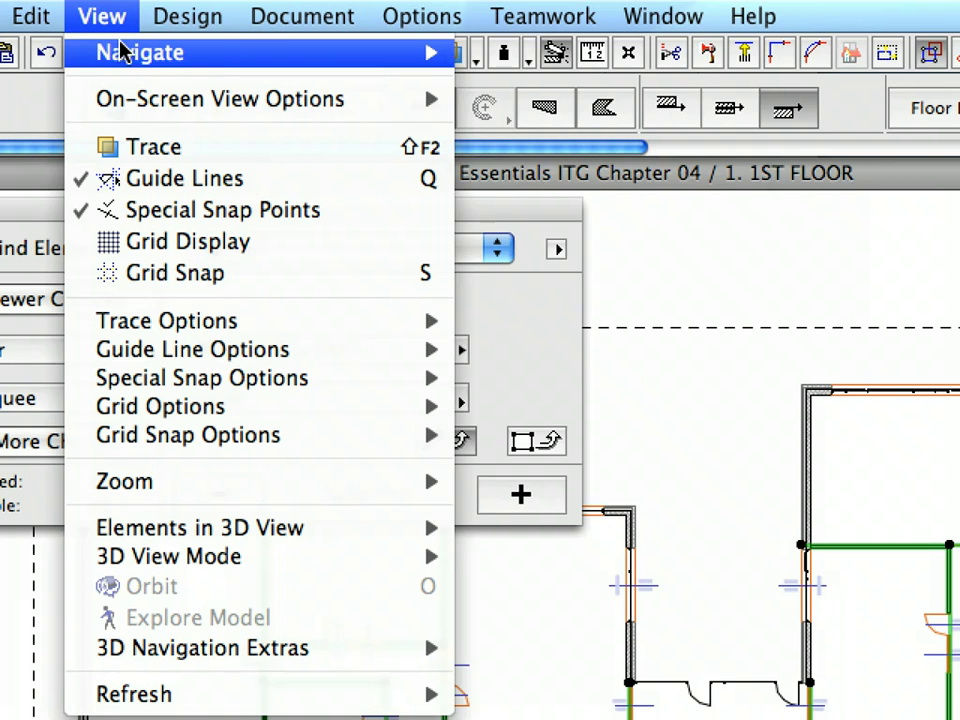
pyautogui.moveTo(122, 52)
pyautogui.moveTo(561, 64)
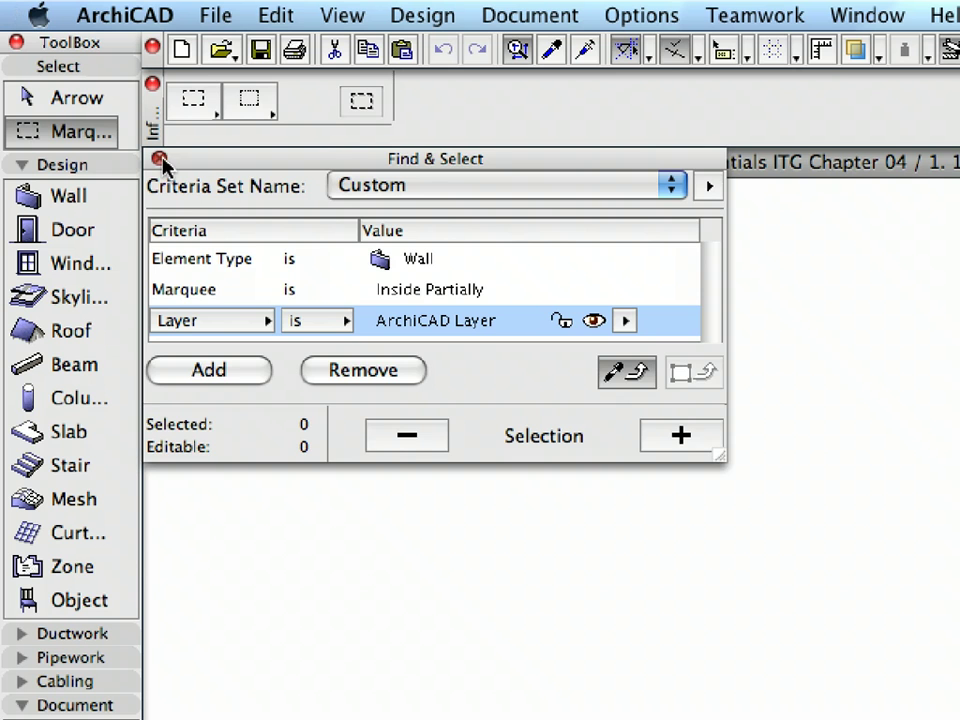
pyautogui.click(160, 159)
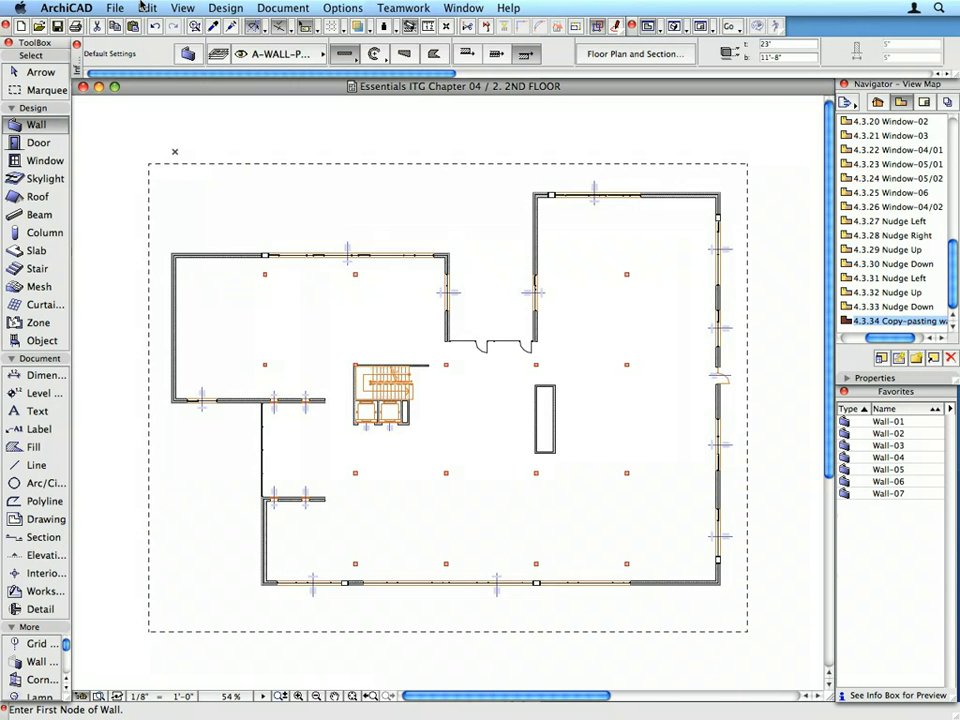
# - Paste the copied partition walls with their doors onto the 2ND FLOOR, dropped in place
pyautogui.click(145, 8)
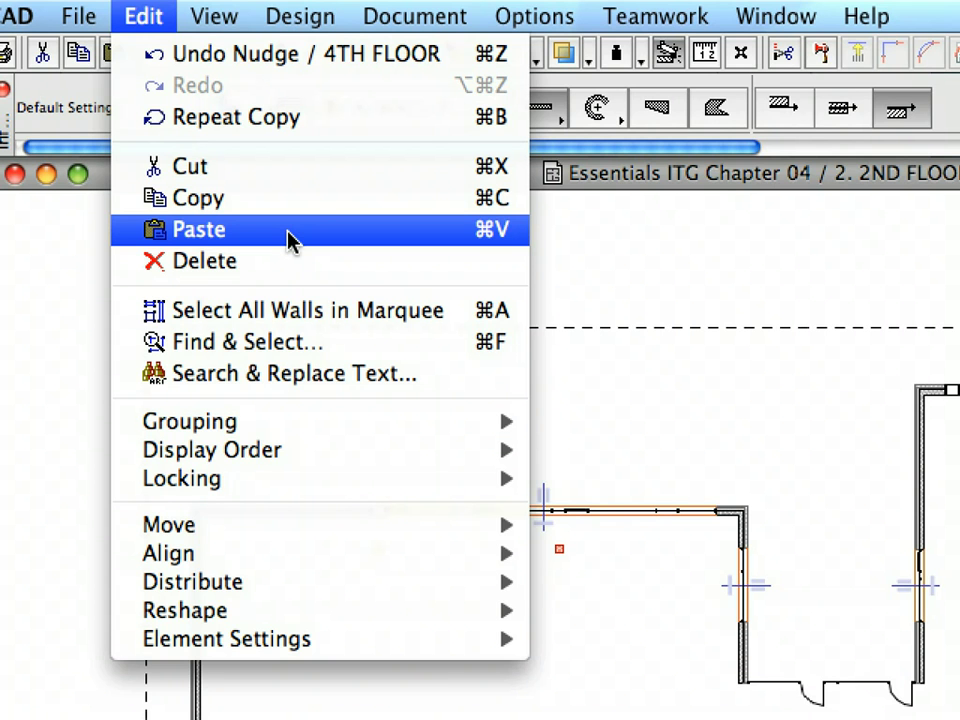
pyautogui.click(288, 231)
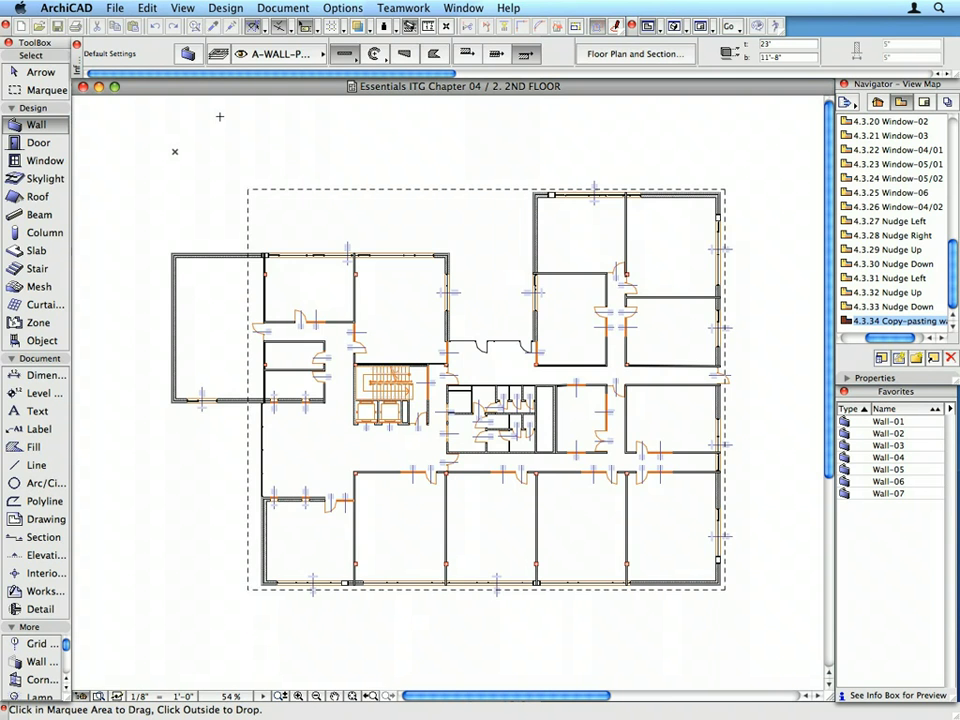
pyautogui.click(219, 116)
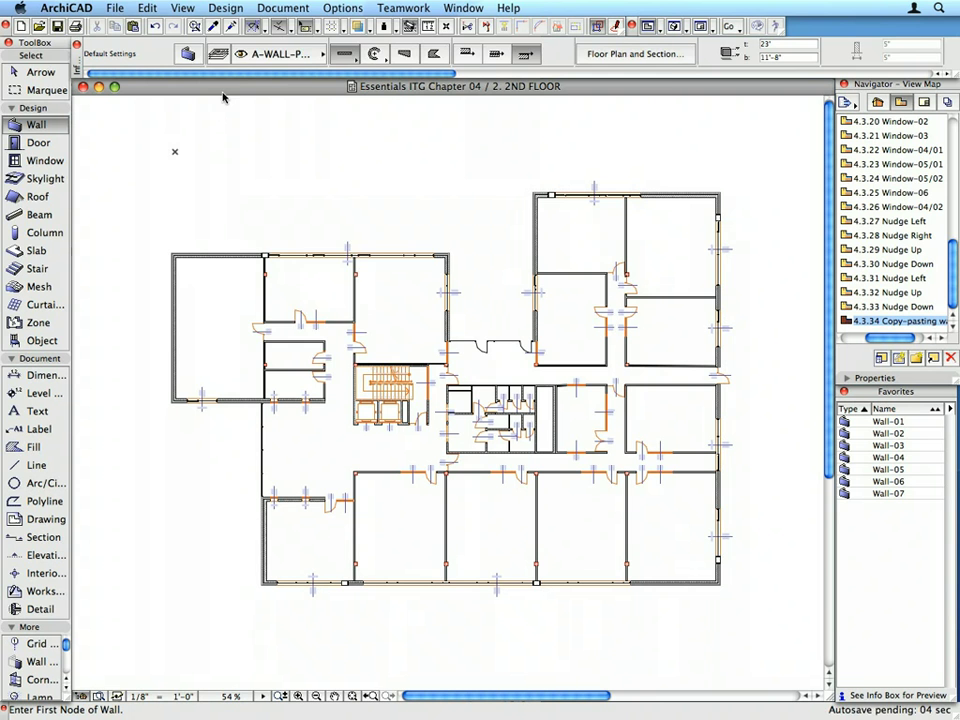
pyautogui.click(183, 8)
# - Go up one story to the 3RD FLOOR plan
pyautogui.moveTo(198, 27)
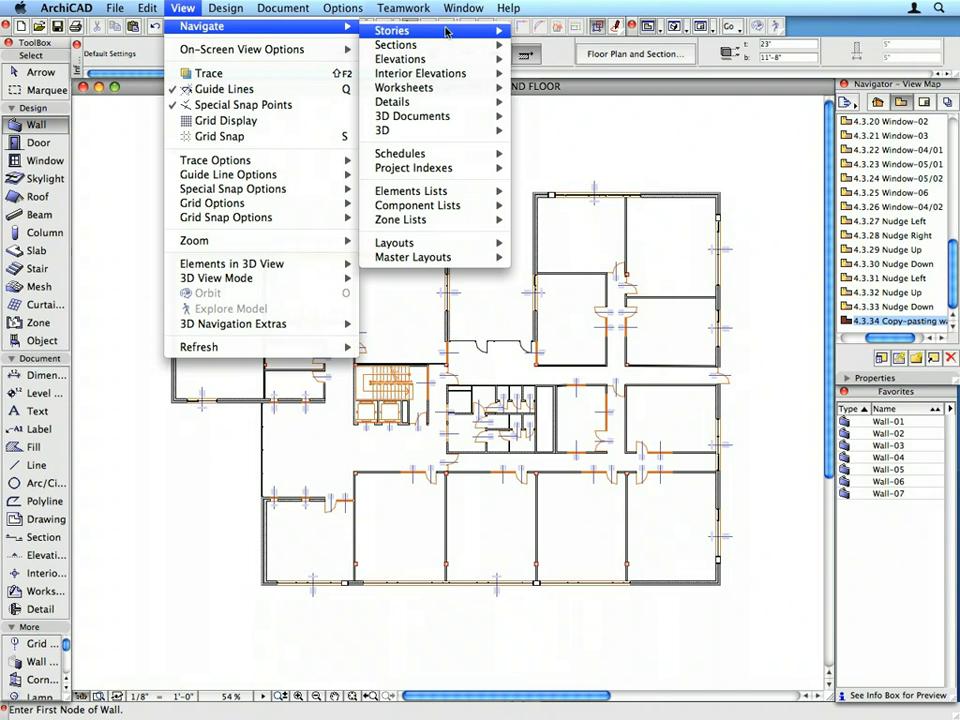
pyautogui.moveTo(392, 30)
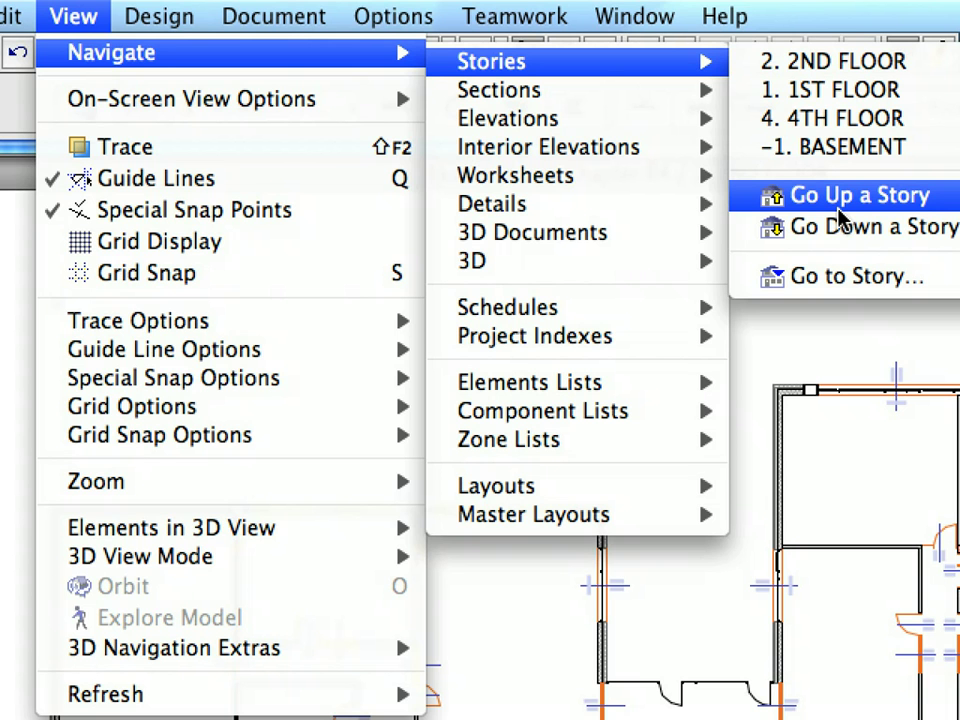
pyautogui.click(837, 200)
# - Paste the partition walls and doors onto the 3RD FLOOR in their original positions
pyautogui.rightClick(143, 255)
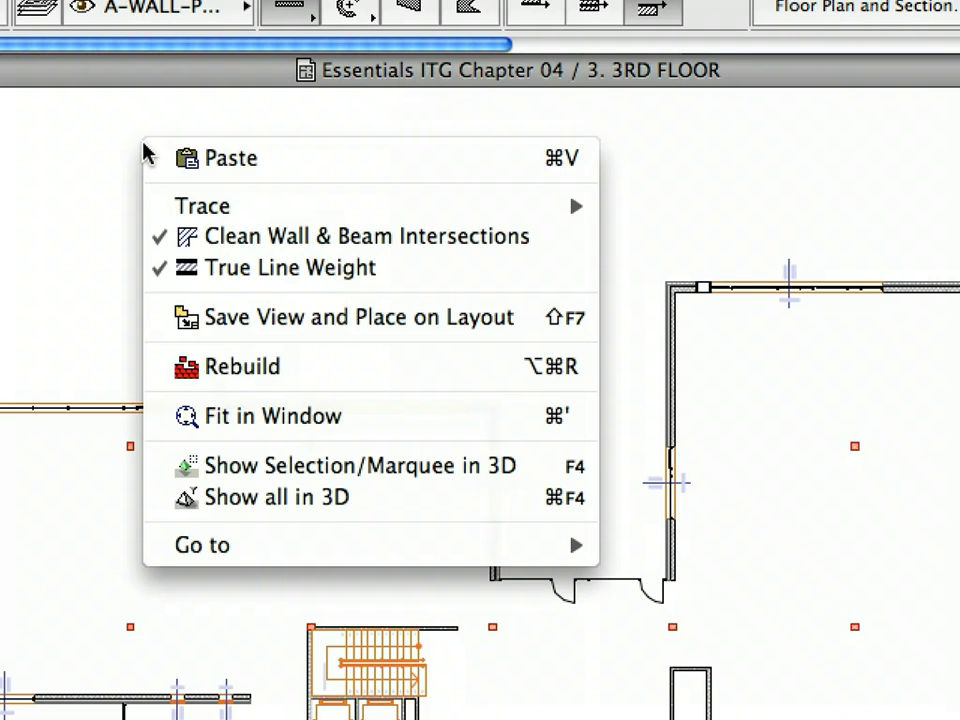
pyautogui.click(397, 160)
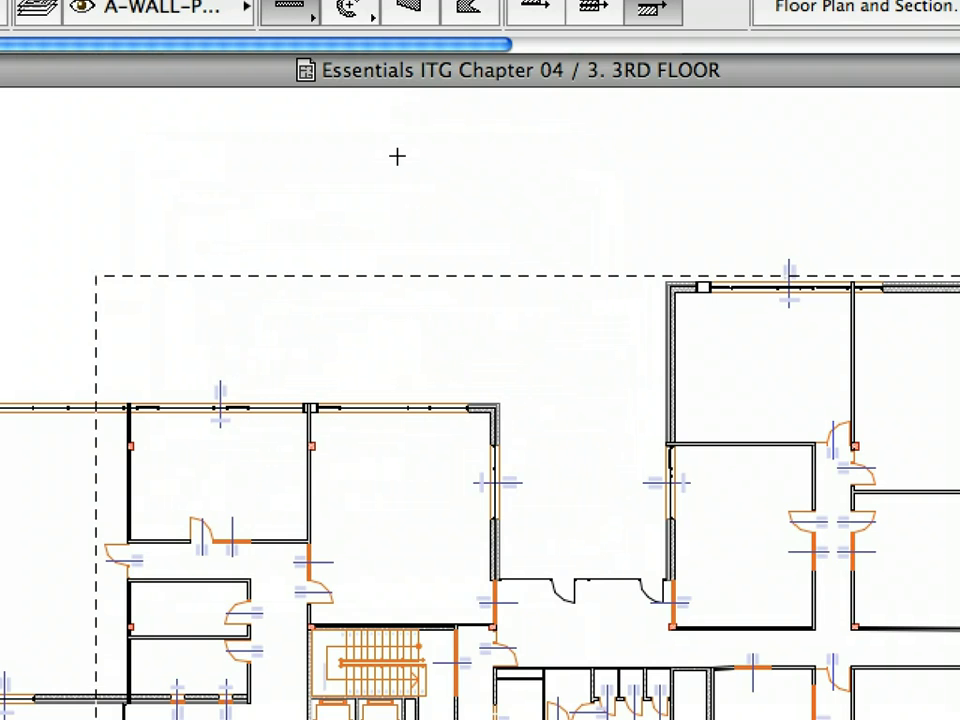
pyautogui.click(397, 156)
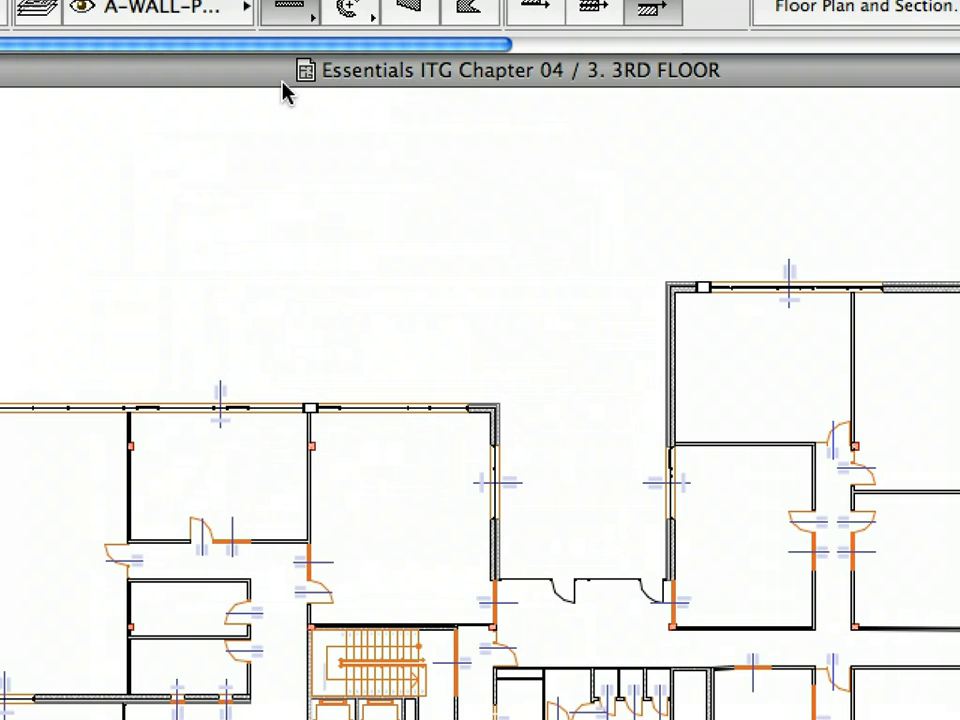